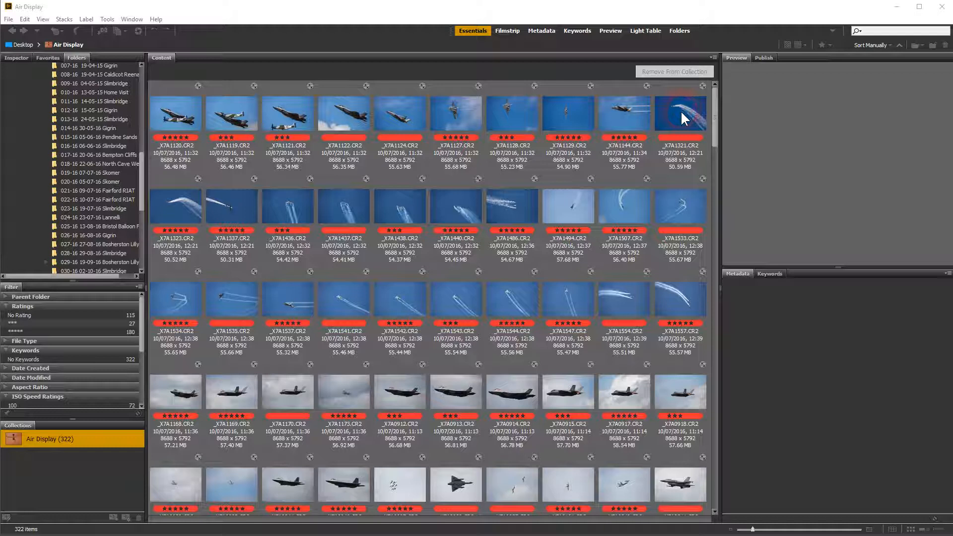
# Step: Select the 11 consecutive images from _X7A1321.CR2 to _X7A1533.CR2 and open them together in Camera Raw
pyautogui.click(681, 110)
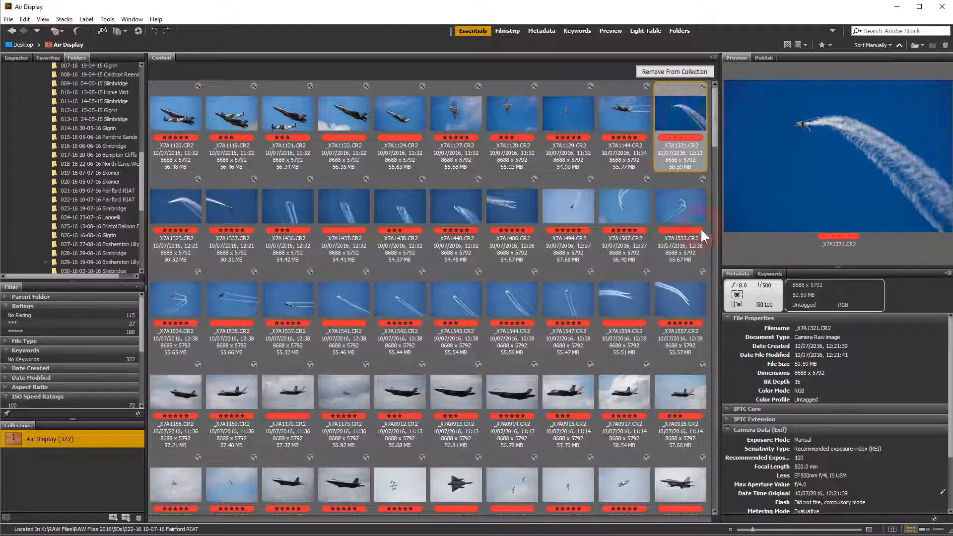
pyautogui.keyDown('shift'); pyautogui.click(686, 206); pyautogui.keyUp('shift')
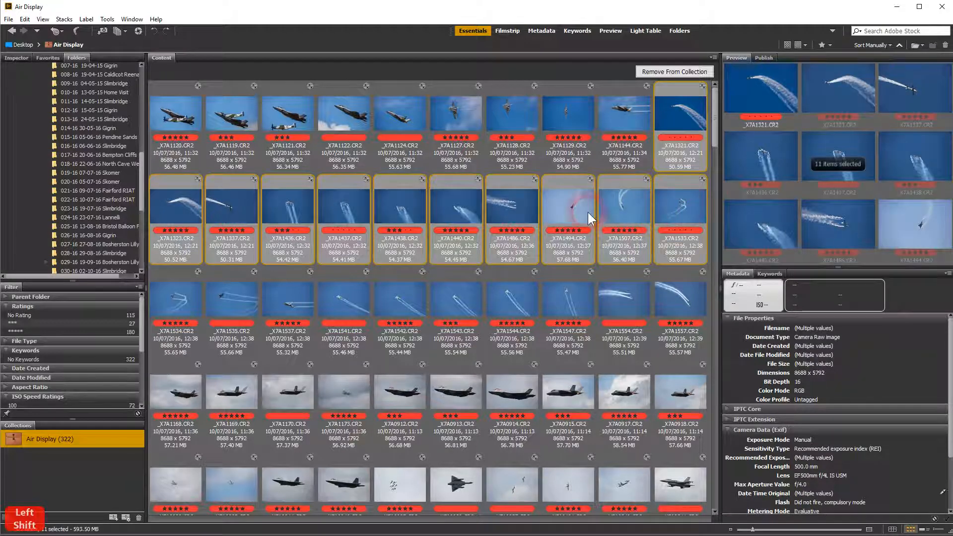
pyautogui.keyDown('shift'); pyautogui.click(234, 216); pyautogui.keyUp('shift')
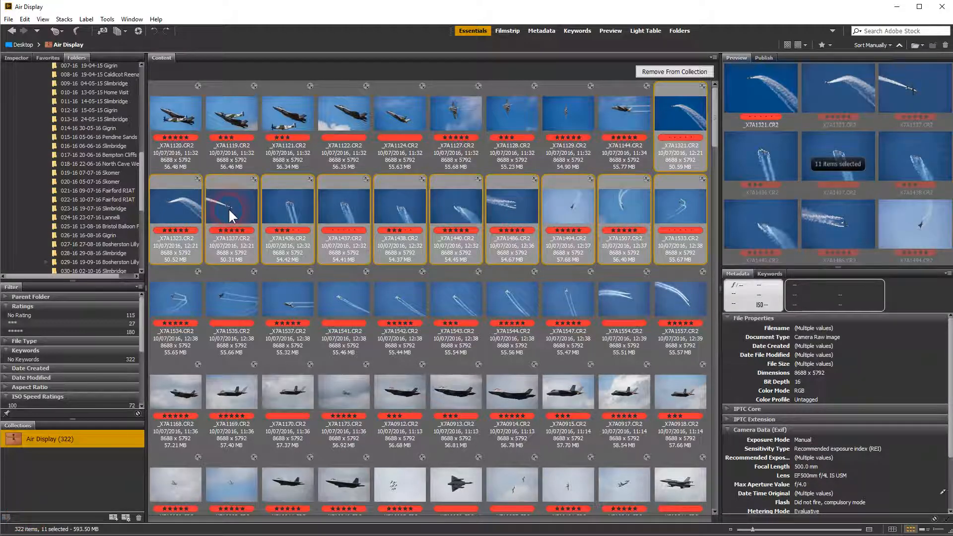
pyautogui.hotkey('ctrl', 'r')
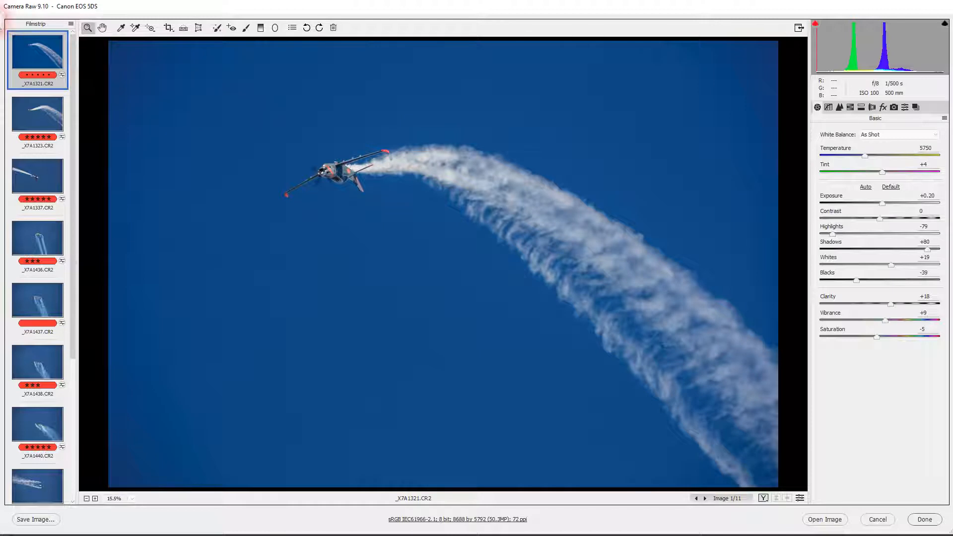
# Step: Review the basic tonal adjustments and the sharpening and noise reduction settings of _X7A1321.CR2
pyautogui.click(41, 50)
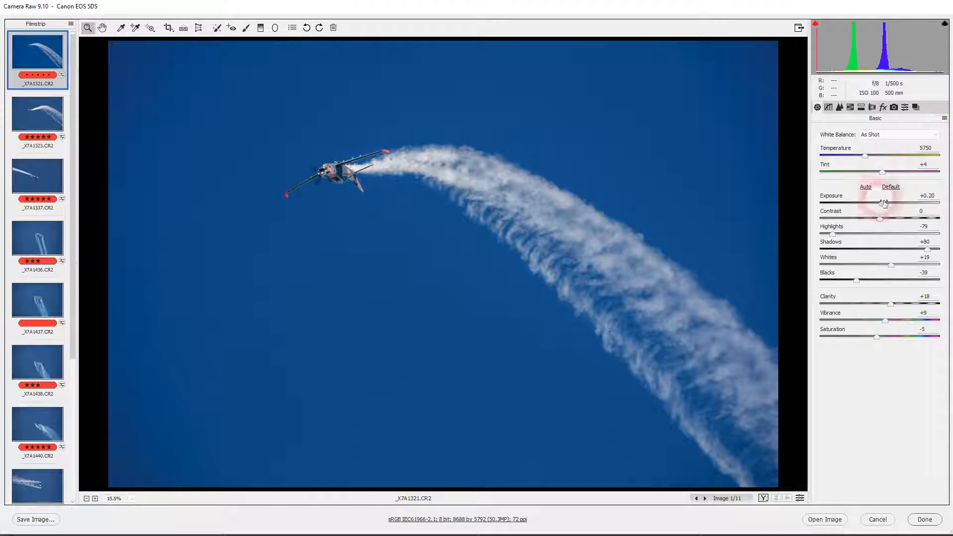
pyautogui.click(839, 107)
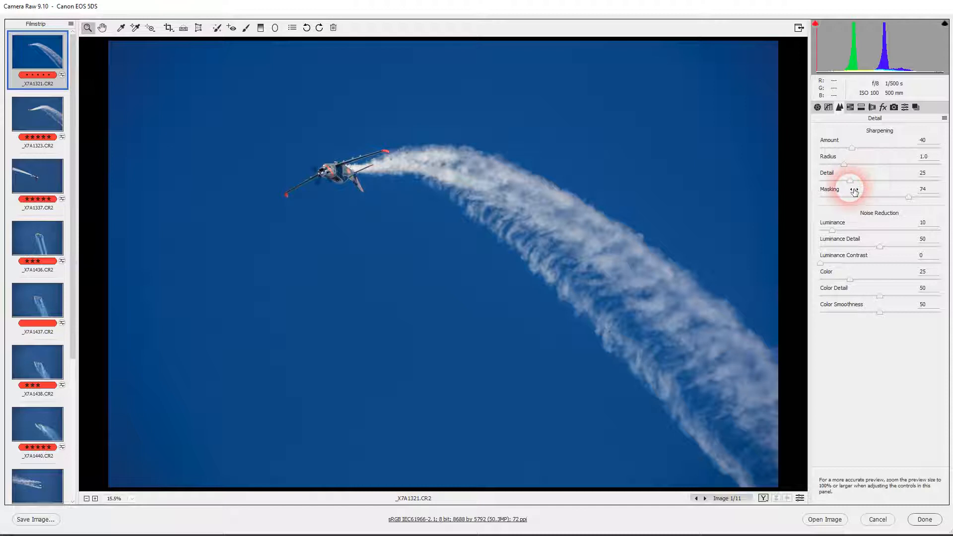
pyautogui.click(817, 107)
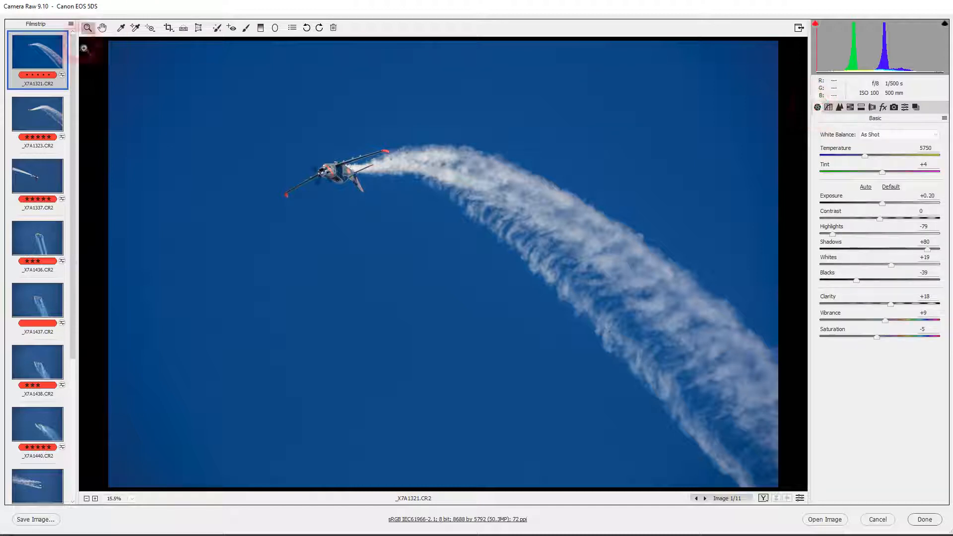
# Step: View _X7A1323.CR2, _X7A1337.CR2, _X7A1436.CR2 and _X7A1437.CR2 in turn to compare their adjustments with the first image
pyautogui.click(34, 114)
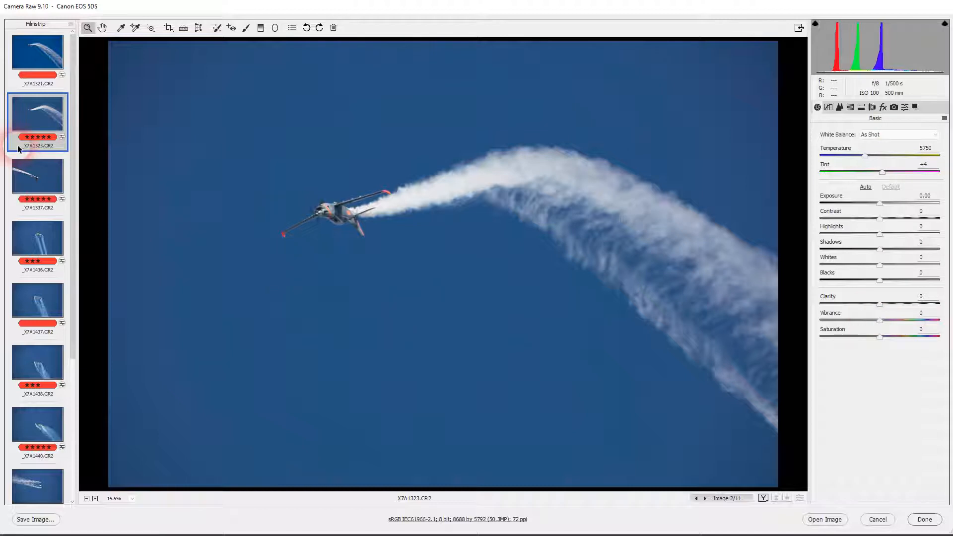
pyautogui.click(38, 176)
pyautogui.click(45, 245)
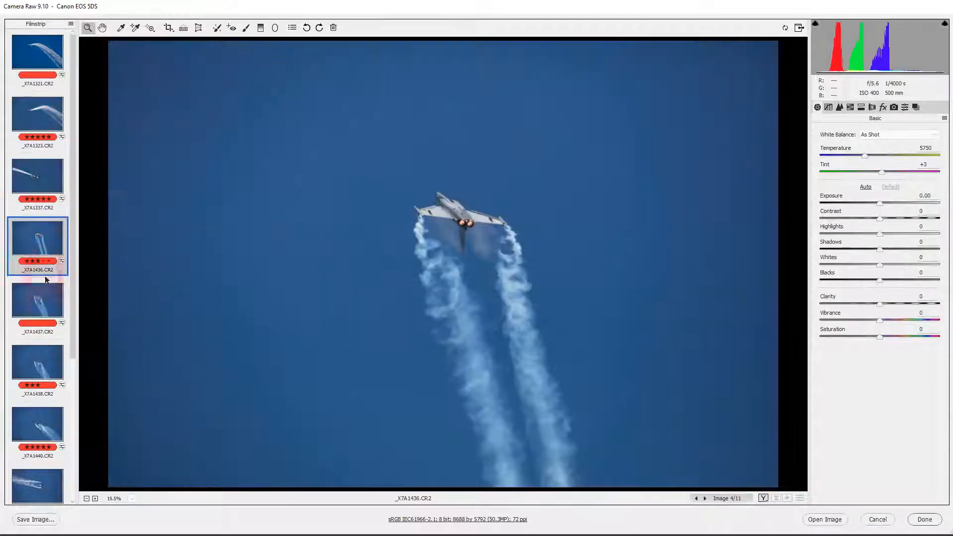
pyautogui.click(46, 300)
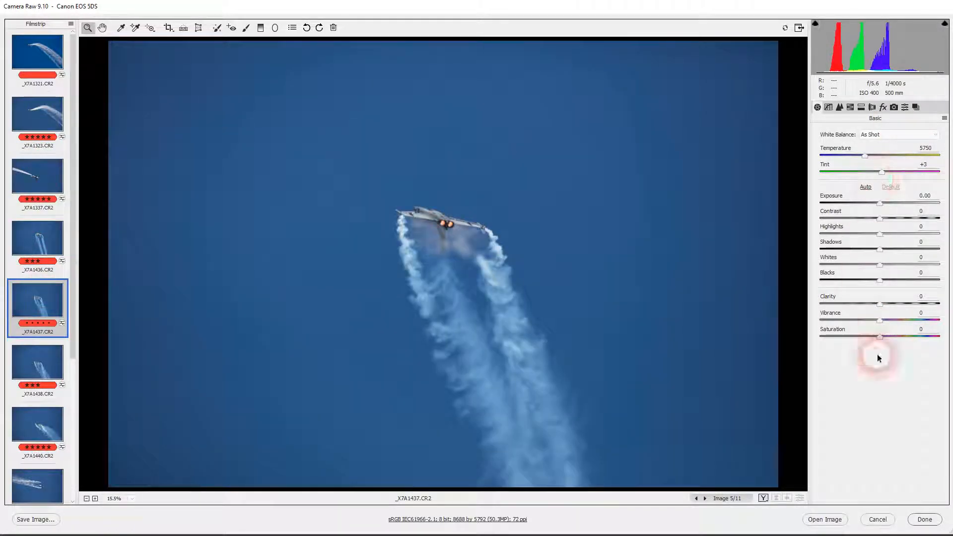
# Step: Synchronize the settings of _X7A1321.CR2 to all open images, excluding crop, spot removal and local adjustments, and check _X7A1437.CR2
pyautogui.click(37, 55)
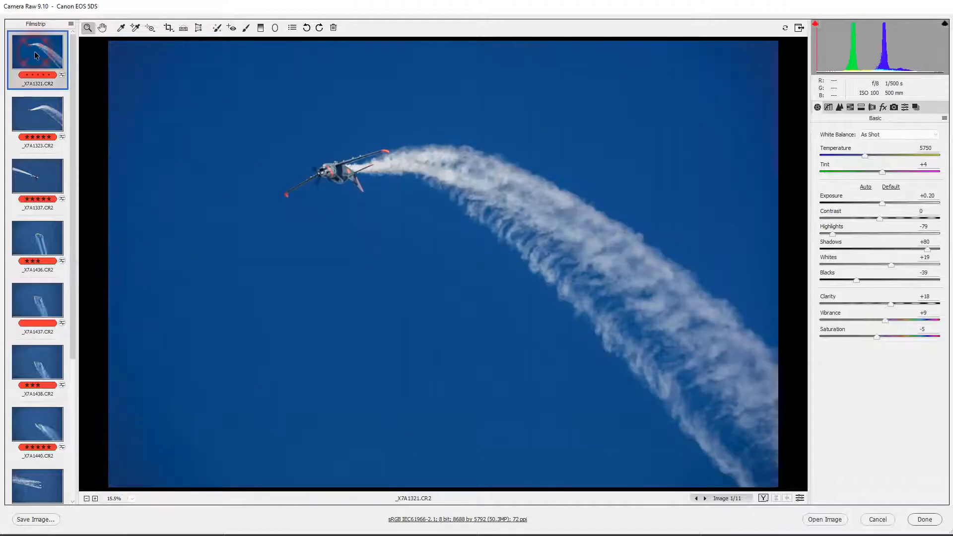
pyautogui.hotkey('ctrl', 'a')
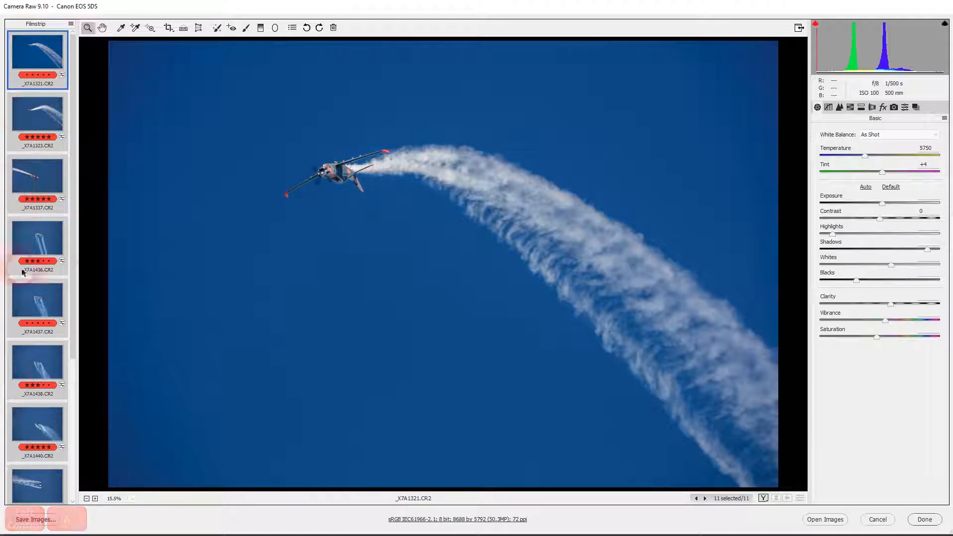
pyautogui.click(71, 25)
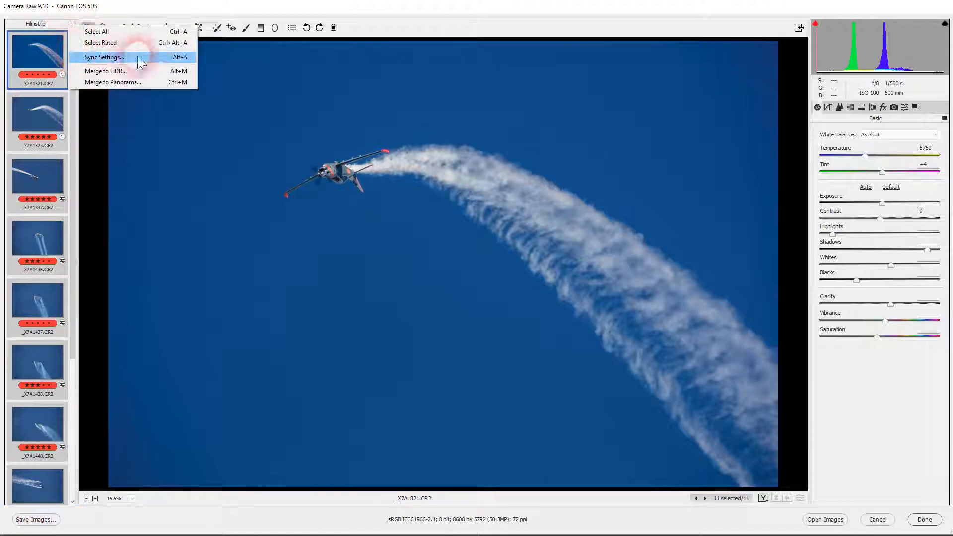
pyautogui.click(184, 58)
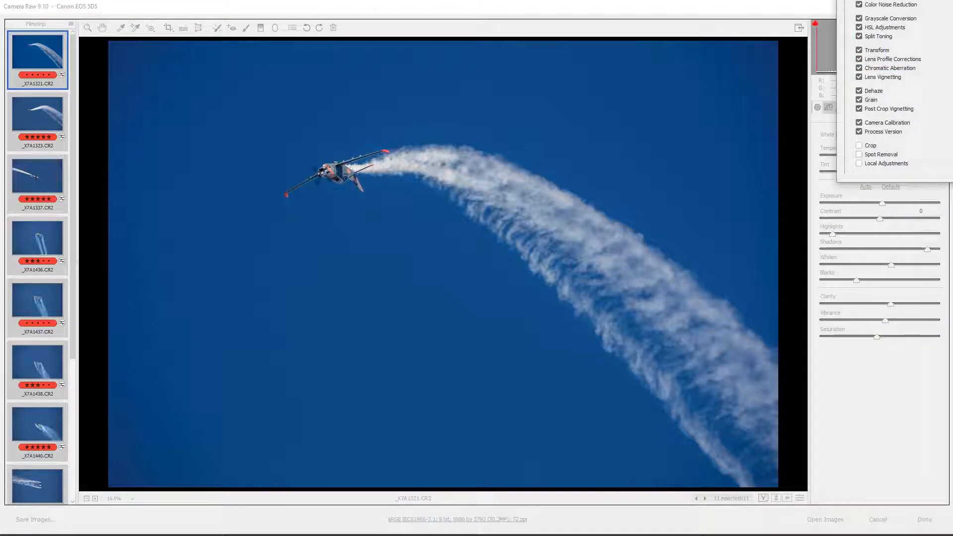
pyautogui.moveTo(952, 0); pyautogui.dragTo(584, 93)
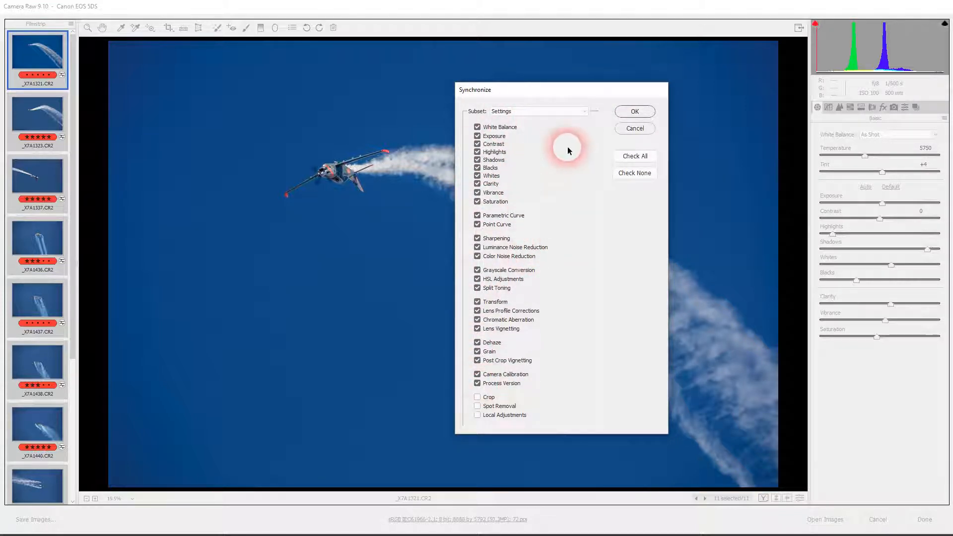
pyautogui.click(635, 112)
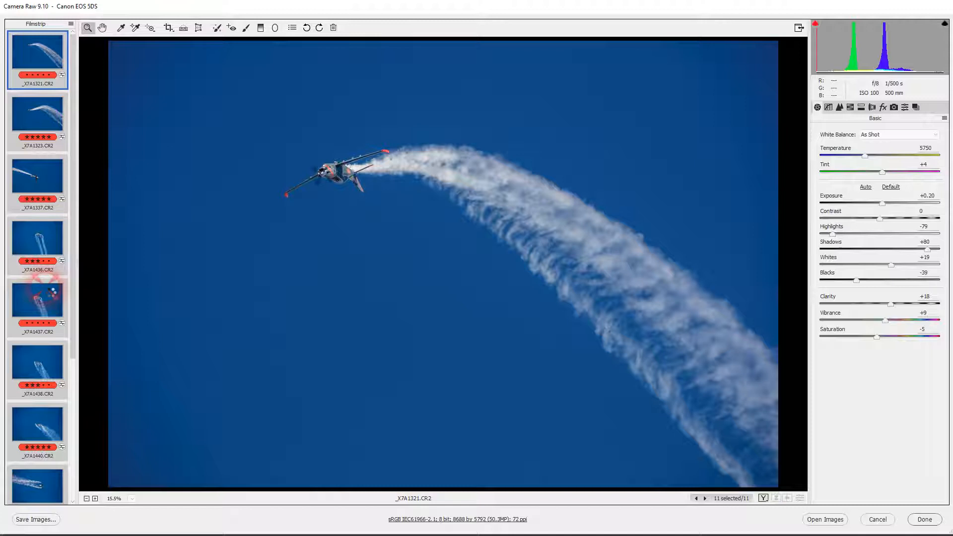
pyautogui.click(49, 290)
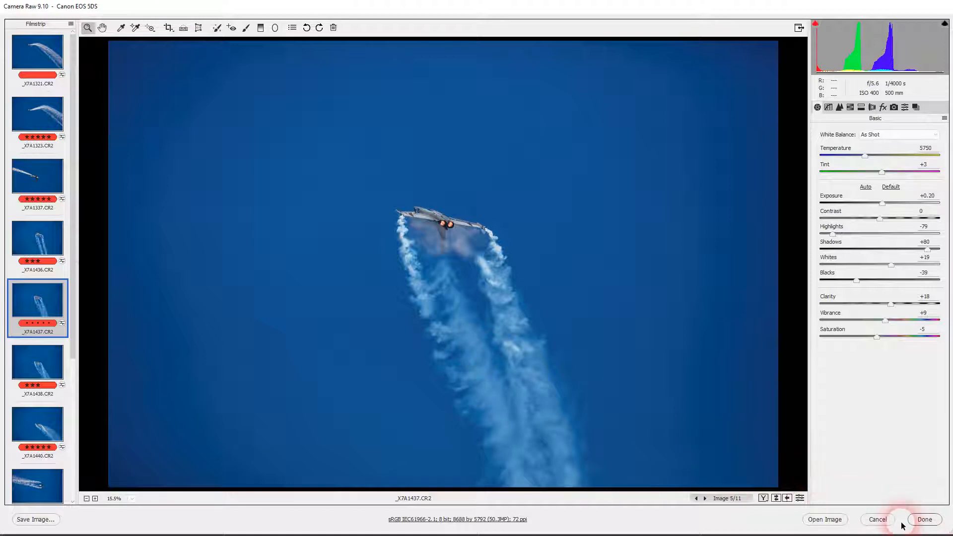
# Step: Discard all changes to the open images and open only _X7A1120.CR2 in Camera Raw
pyautogui.click(877, 520)
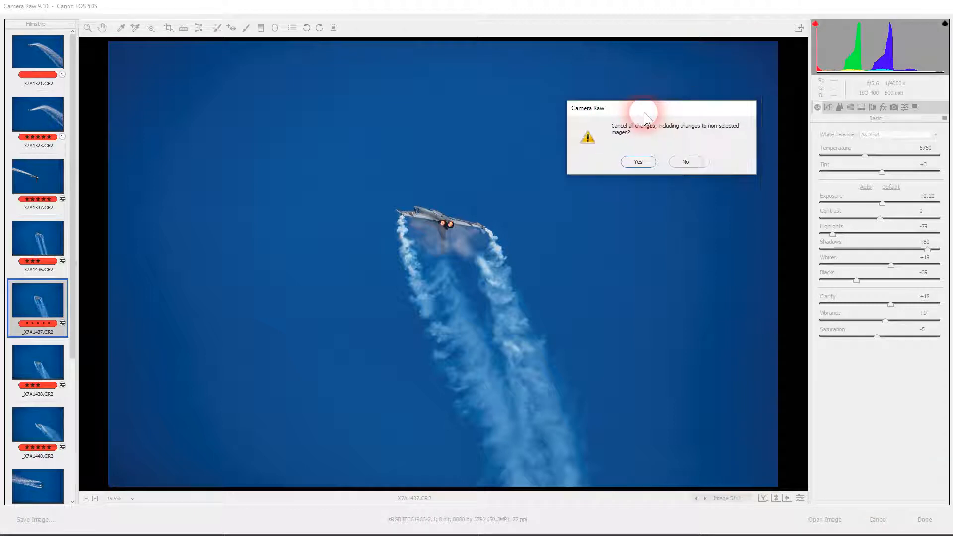
pyautogui.click(639, 162)
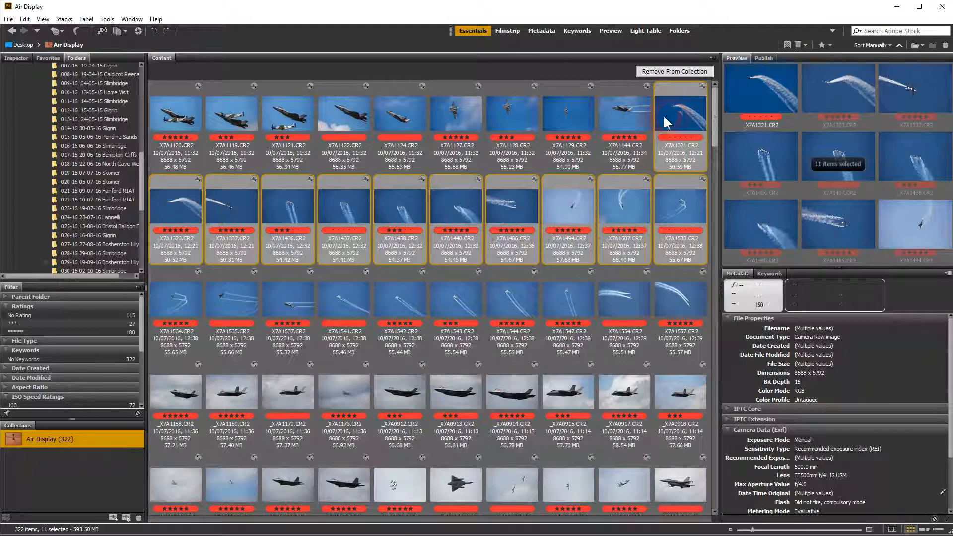
pyautogui.click(168, 116)
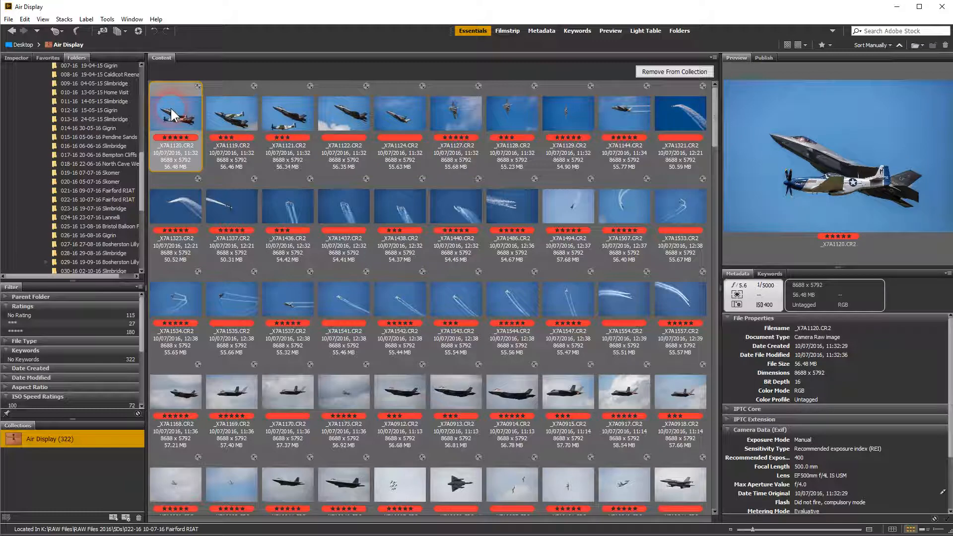
pyautogui.hotkey('ctrl', 'r')
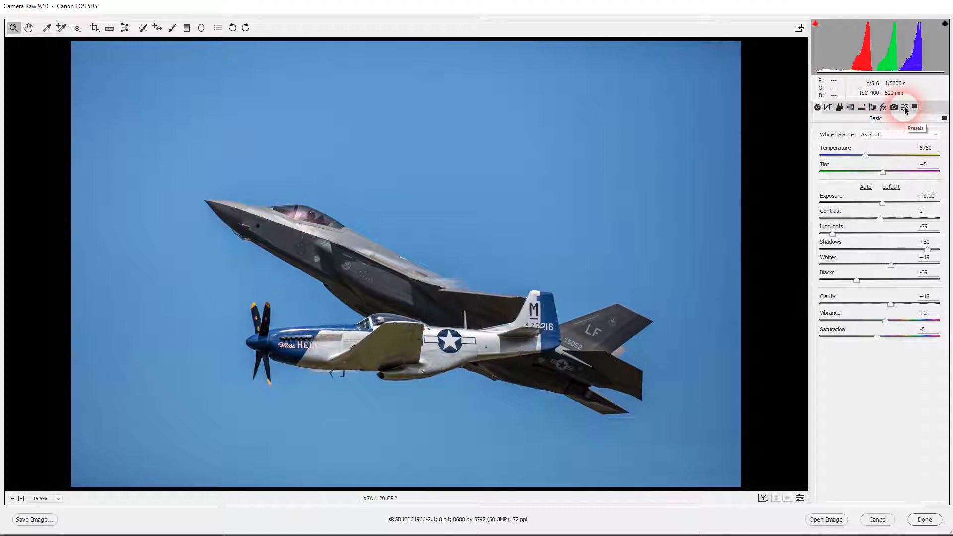
# Step: Examine the saved presets and the image's basic, detail, tone curve, HSL, split toning, lens correction, effects and camera calibration settings
pyautogui.click(905, 108)
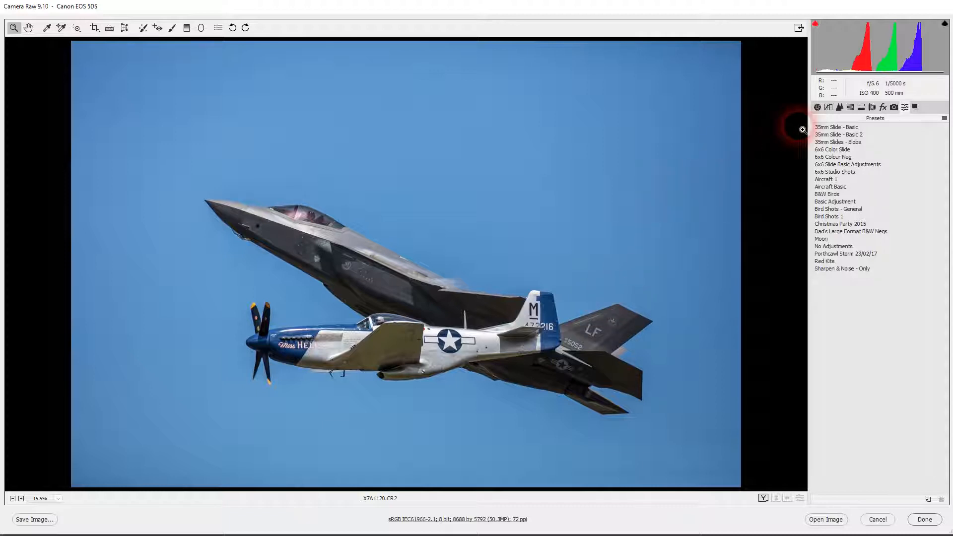
pyautogui.click(818, 108)
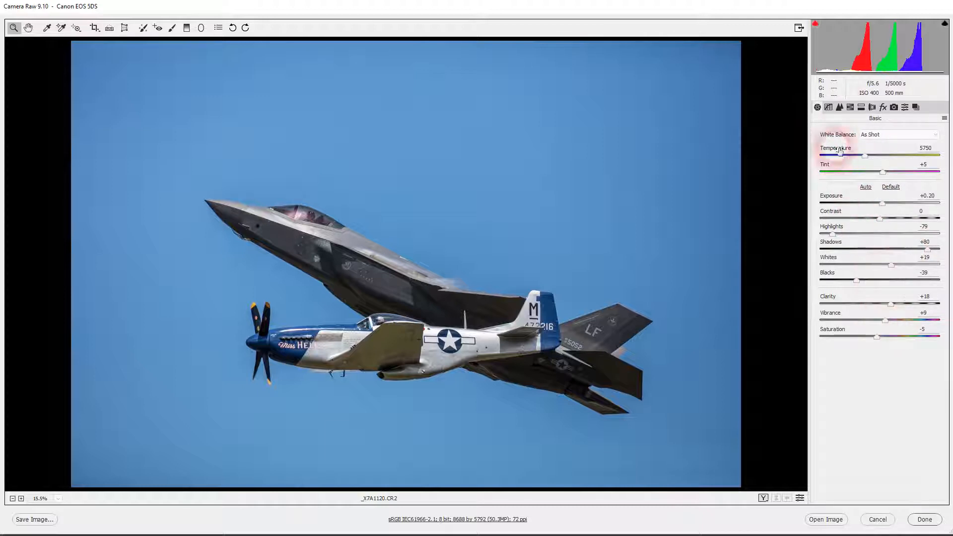
pyautogui.click(840, 108)
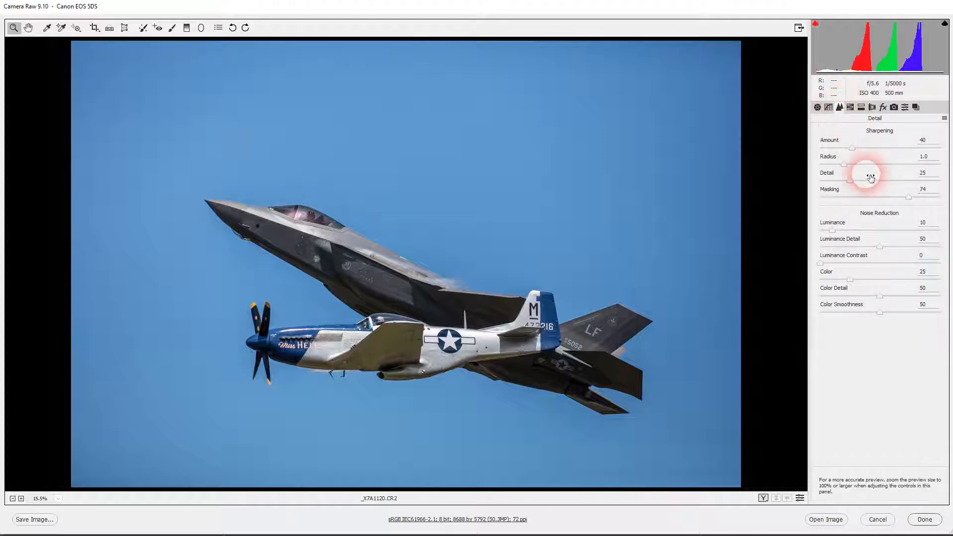
pyautogui.click(829, 107)
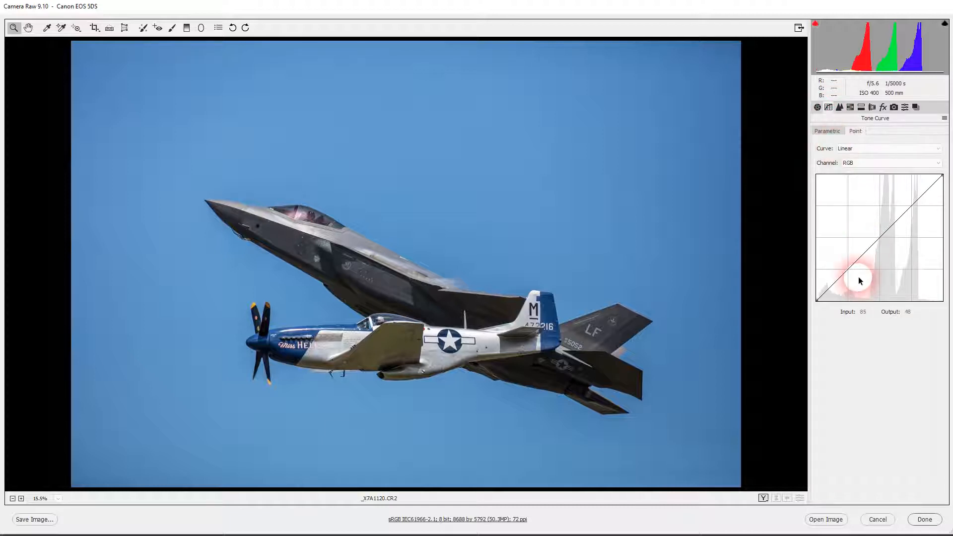
pyautogui.click(851, 108)
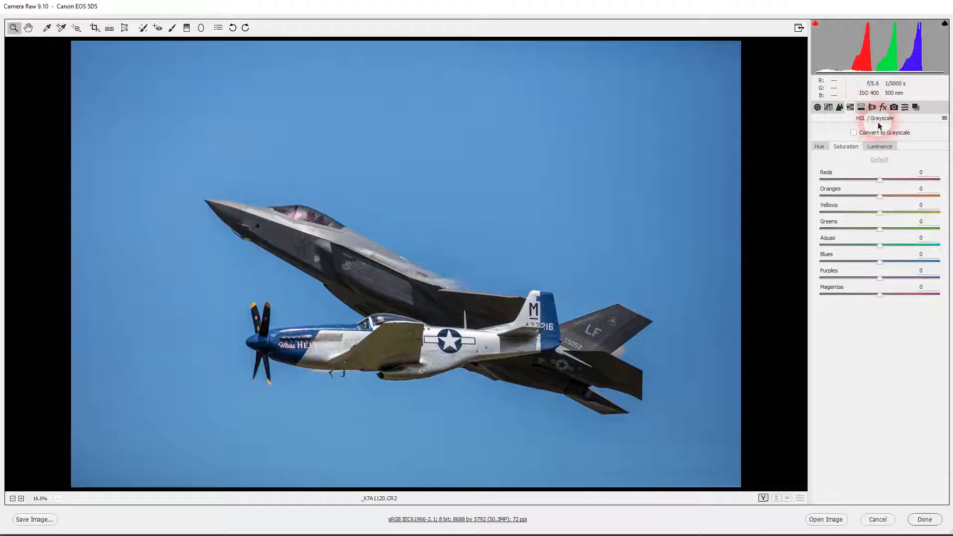
pyautogui.click(861, 108)
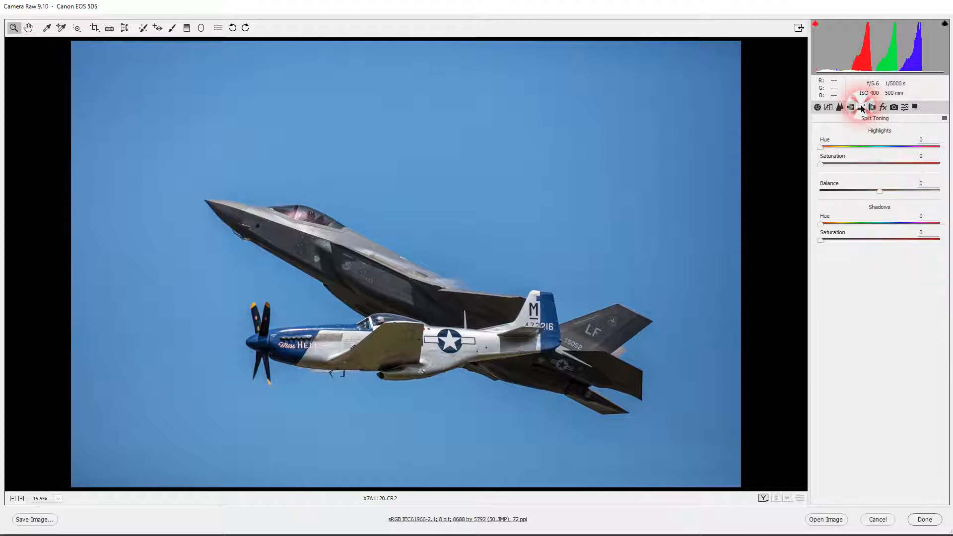
pyautogui.click(872, 108)
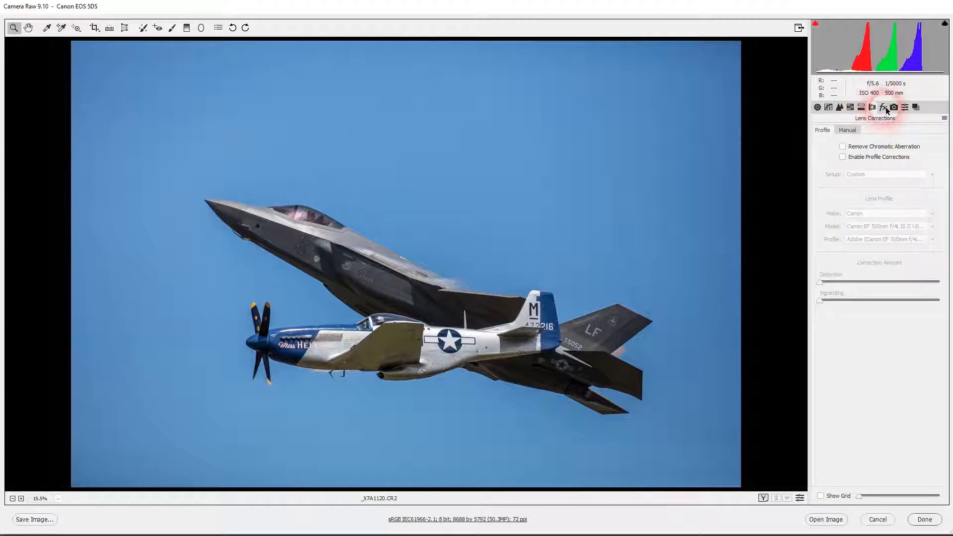
pyautogui.click(884, 108)
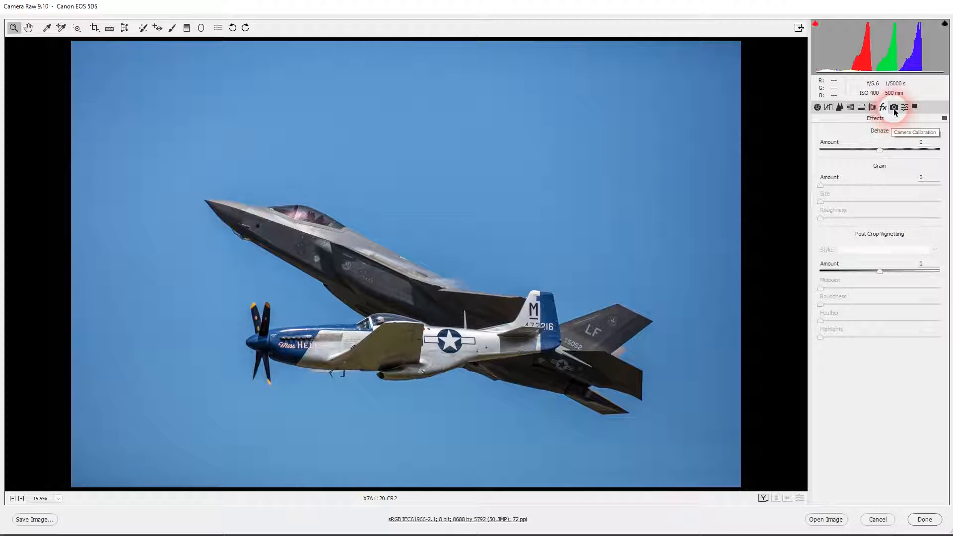
pyautogui.click(894, 108)
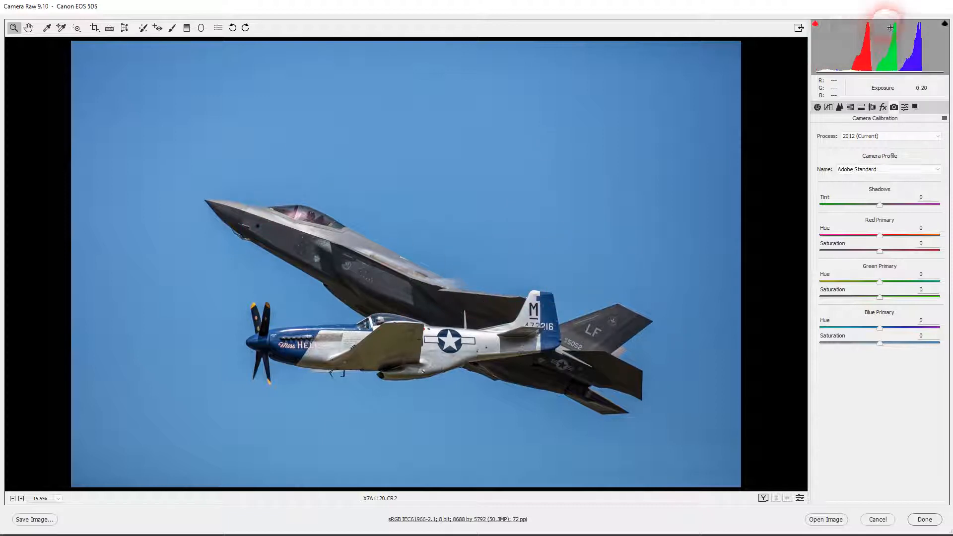
pyautogui.click(817, 108)
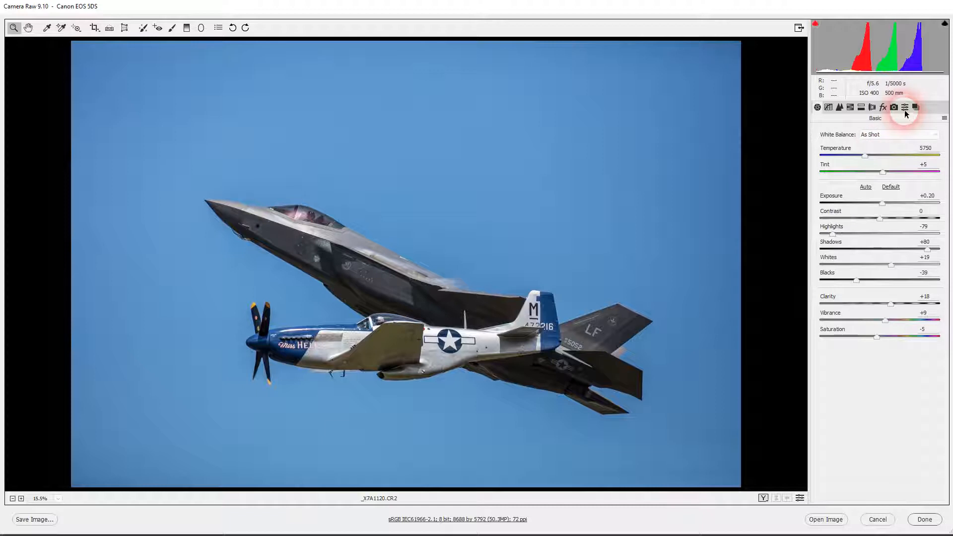
# Step: Save all of the current image's settings as a new preset named Aircraft - Demo
pyautogui.click(905, 108)
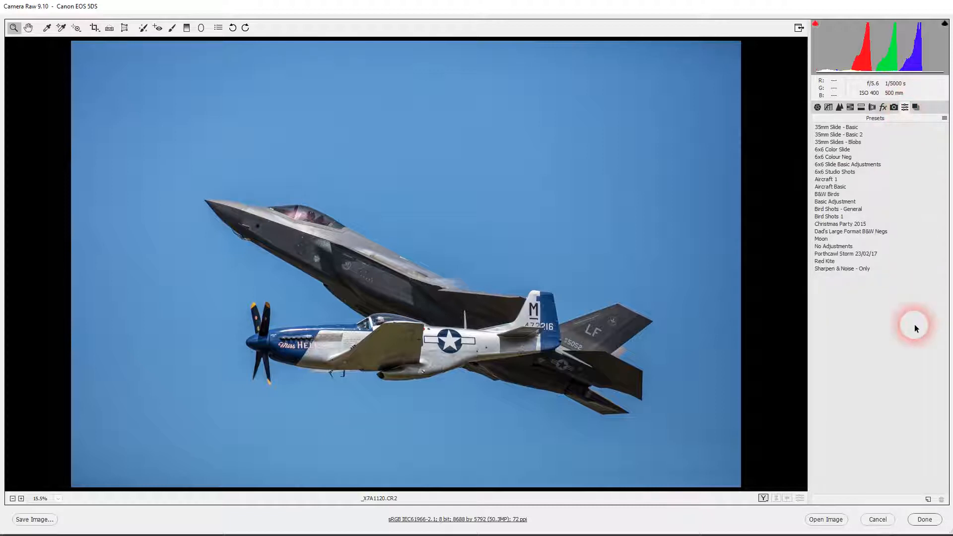
pyautogui.click(927, 501)
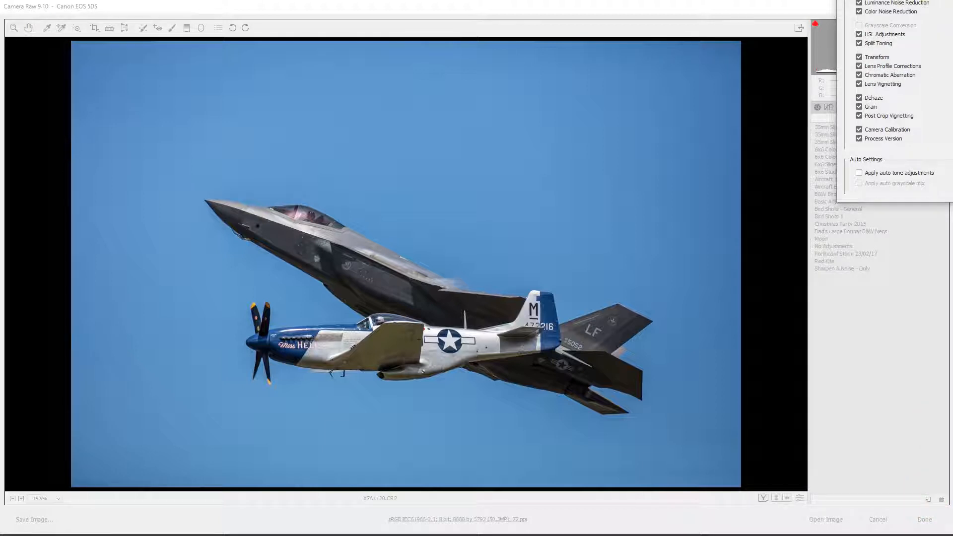
pyautogui.moveTo(915, 0); pyautogui.dragTo(586, 58)
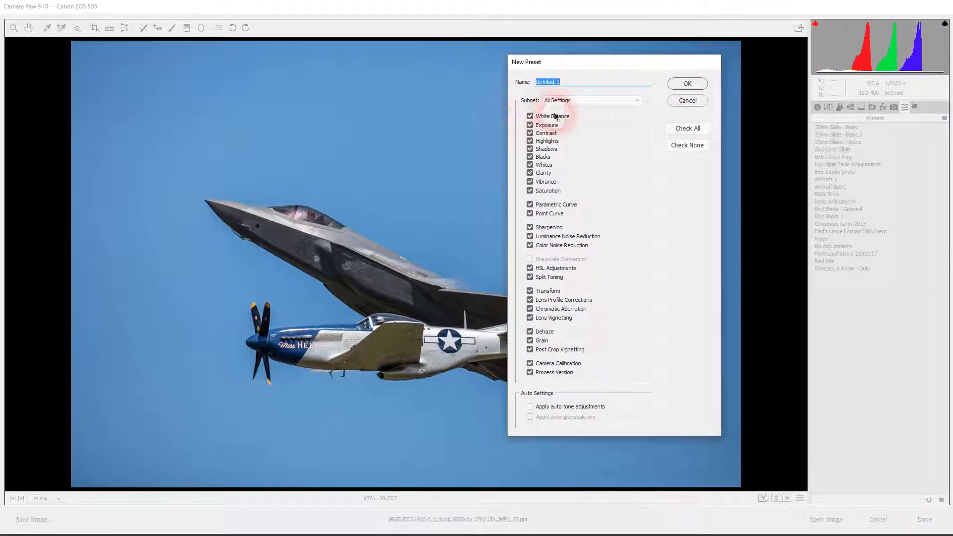
pyautogui.moveTo(615, 62); pyautogui.dragTo(564, 58)
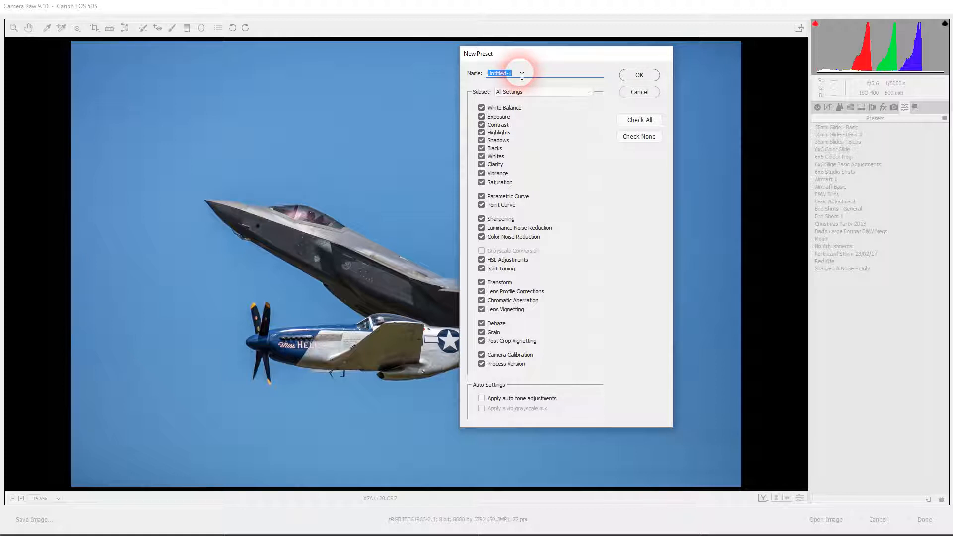
pyautogui.write('Airc')
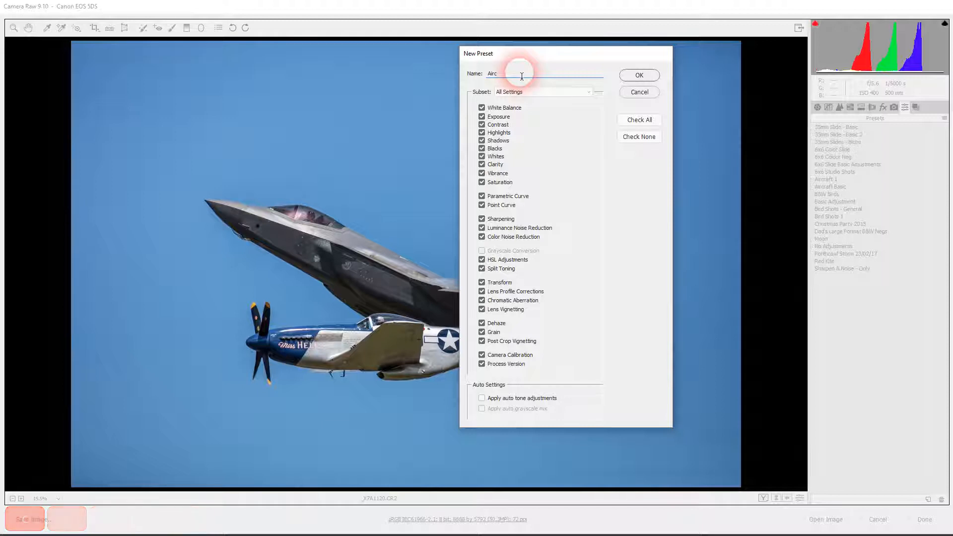
pyautogui.write('raf')
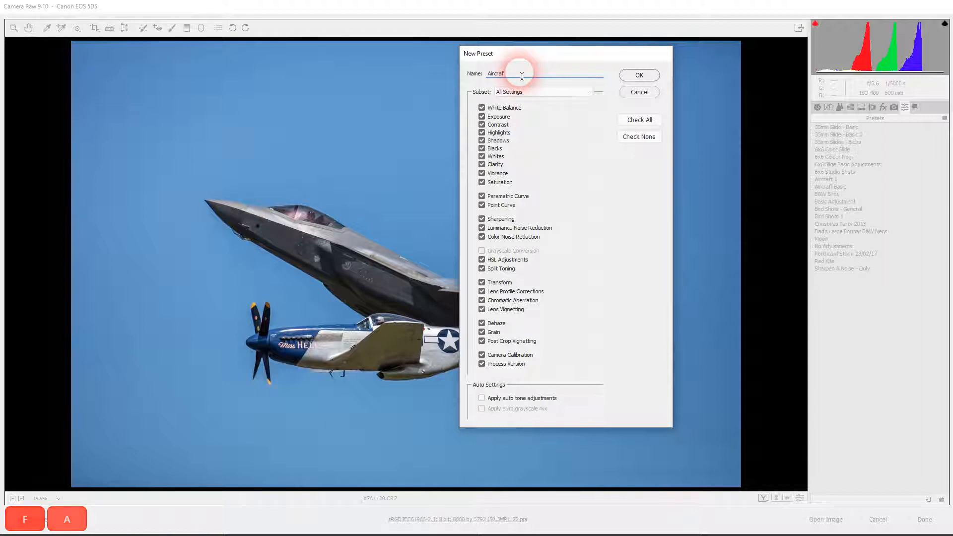
pyautogui.write('t - ')
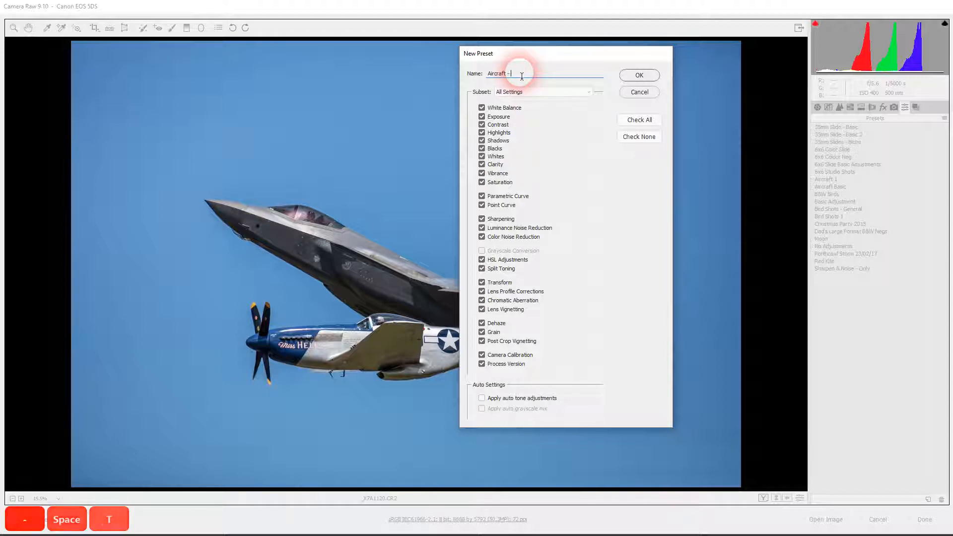
pyautogui.write('Demo')
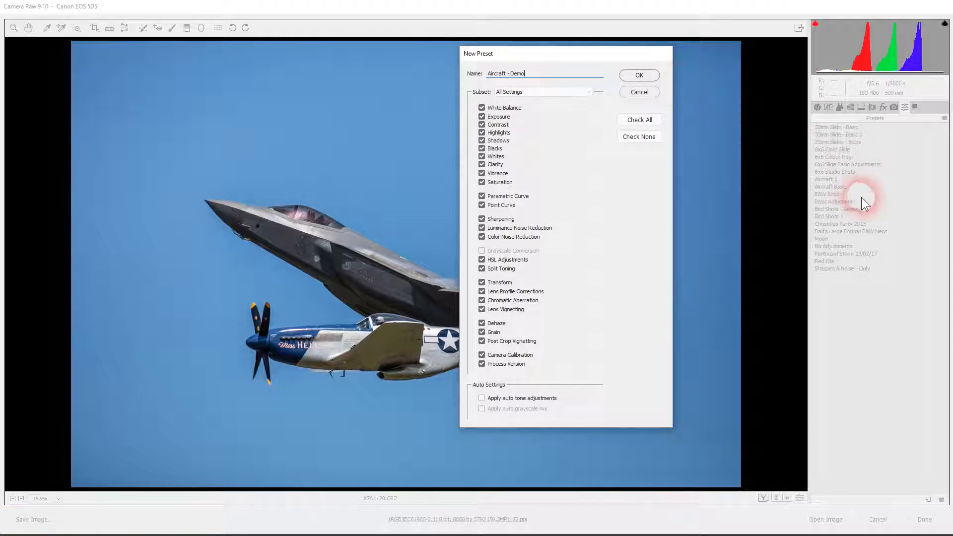
pyautogui.click(639, 75)
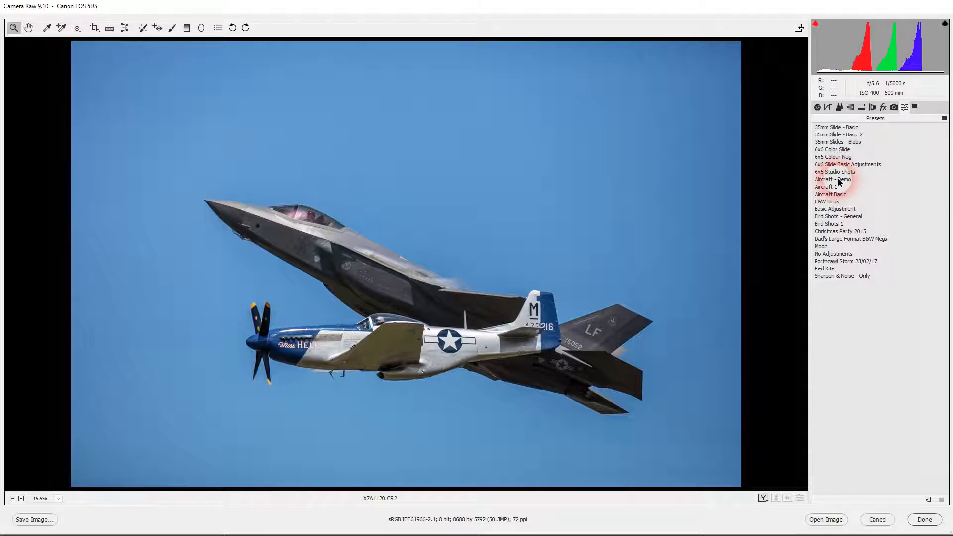
# Step: Try the Moon and B&W Birds presets on _X7A1120.CR2 and examine how the Moon preset changes the basic settings
pyautogui.click(818, 108)
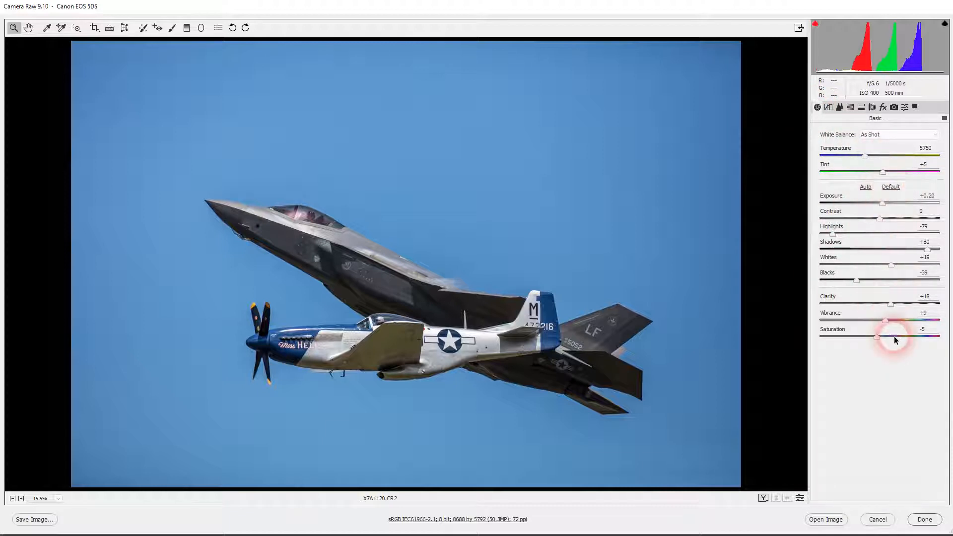
pyautogui.click(905, 107)
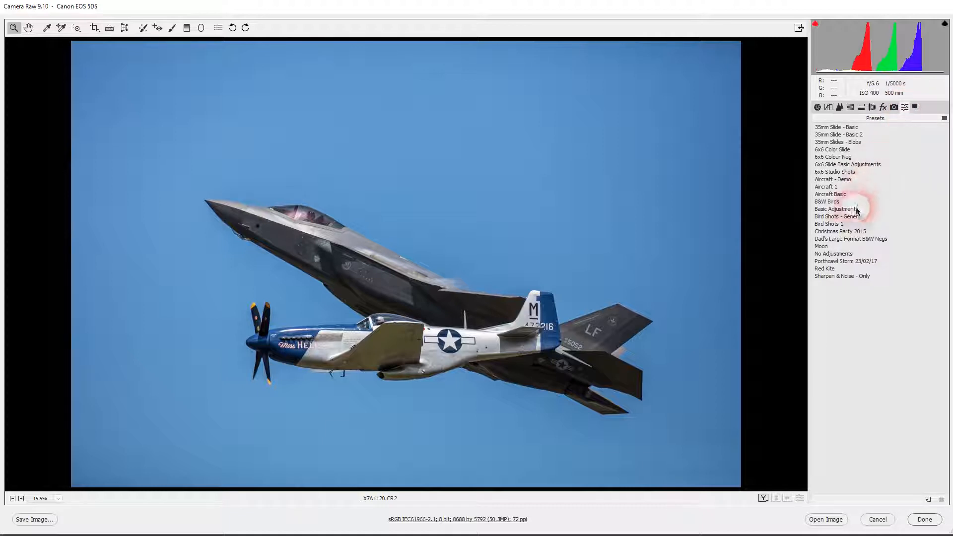
pyautogui.click(820, 247)
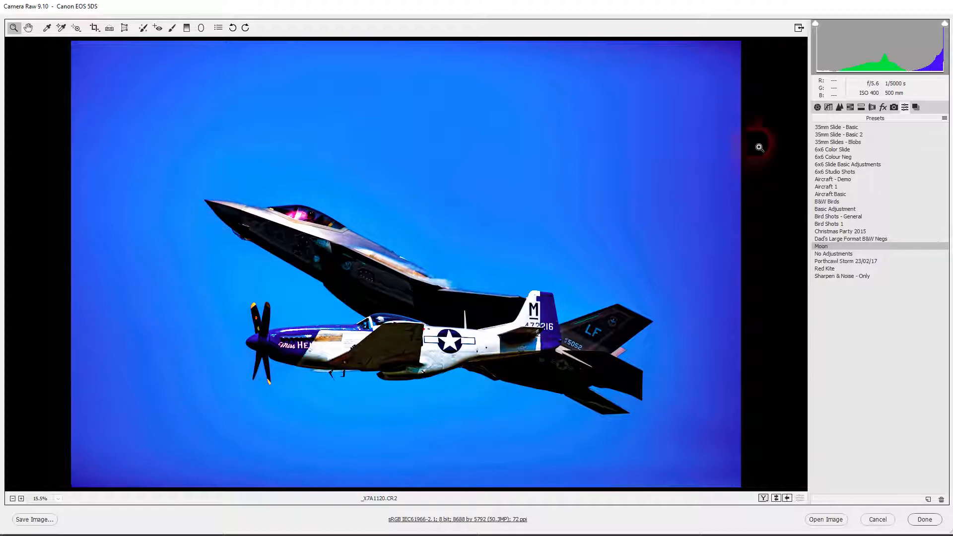
pyautogui.click(817, 107)
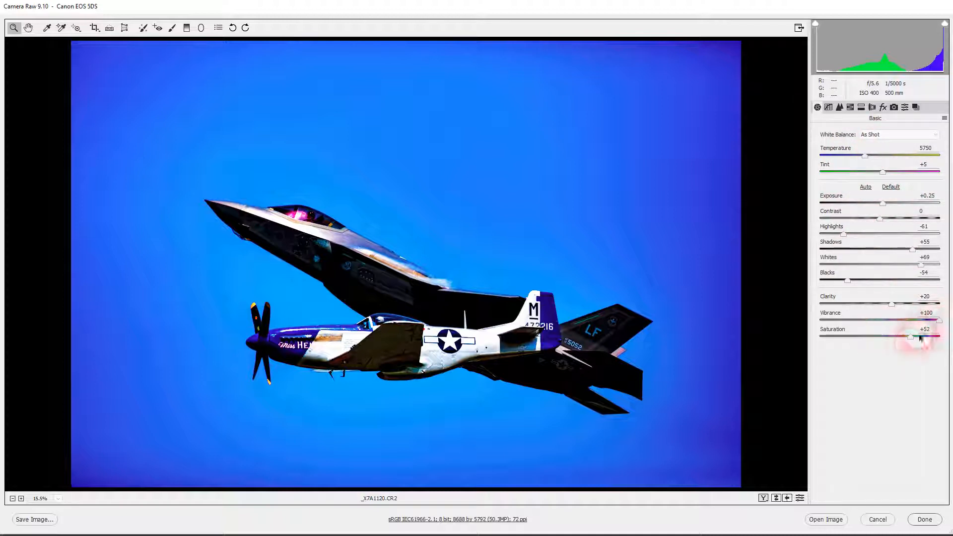
pyautogui.click(905, 108)
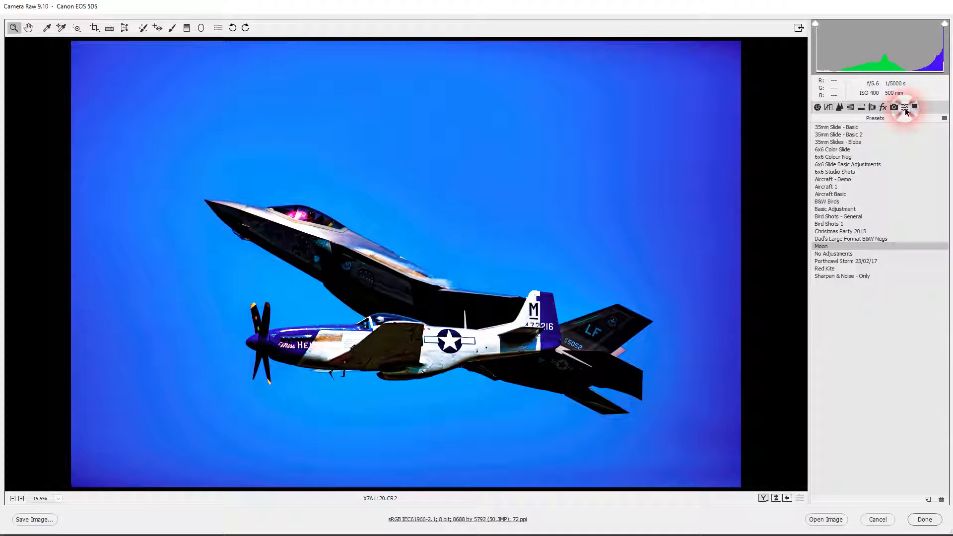
pyautogui.click(833, 202)
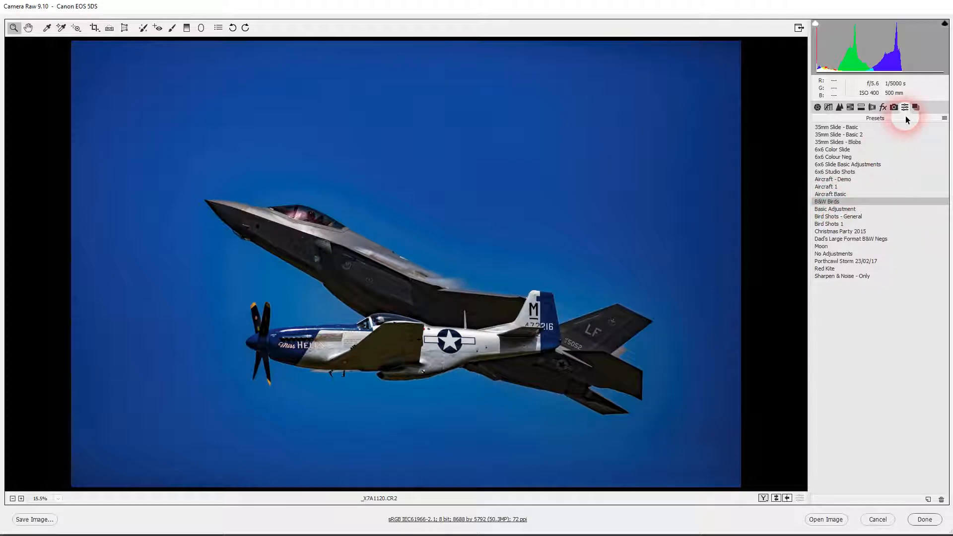
# Step: Apply the Aircraft - Demo preset to _X7A1120.CR2 and finish editing the image
pyautogui.click(835, 180)
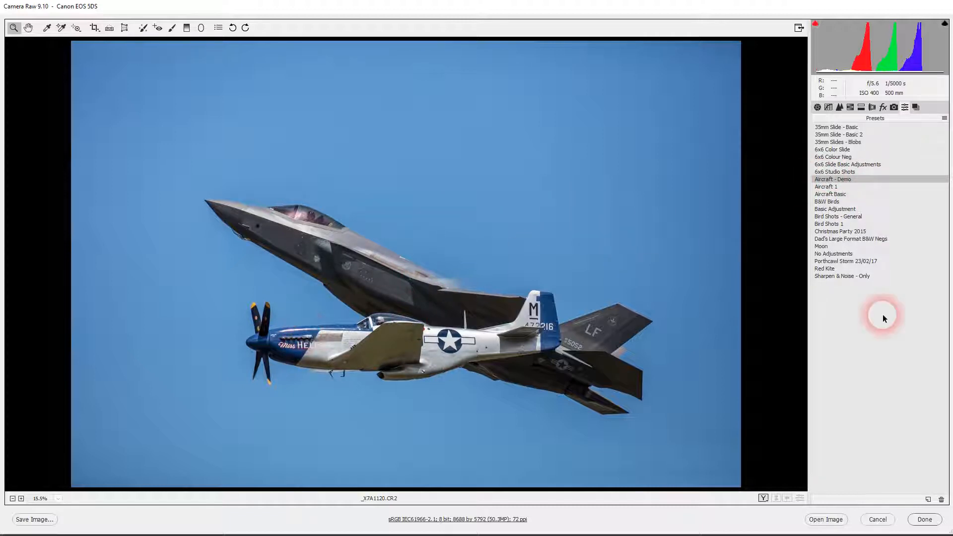
pyautogui.click(922, 521)
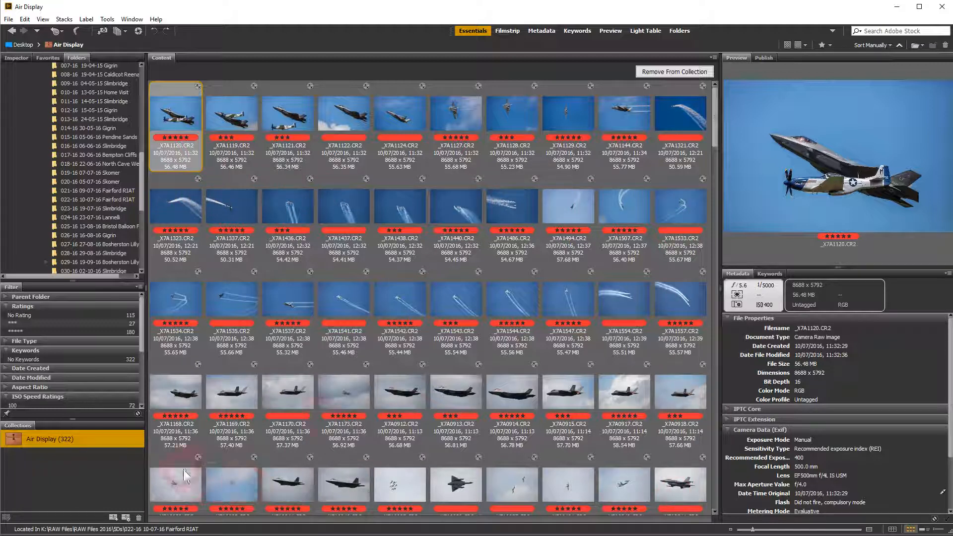
# Step: Apply the Aircraft - Demo develop settings to the 40 images from _X7A1323.CR2 through _X7A0311.CR2 in the Air Display collection
pyautogui.moveTo(713, 136); pyautogui.dragTo(717, 176)
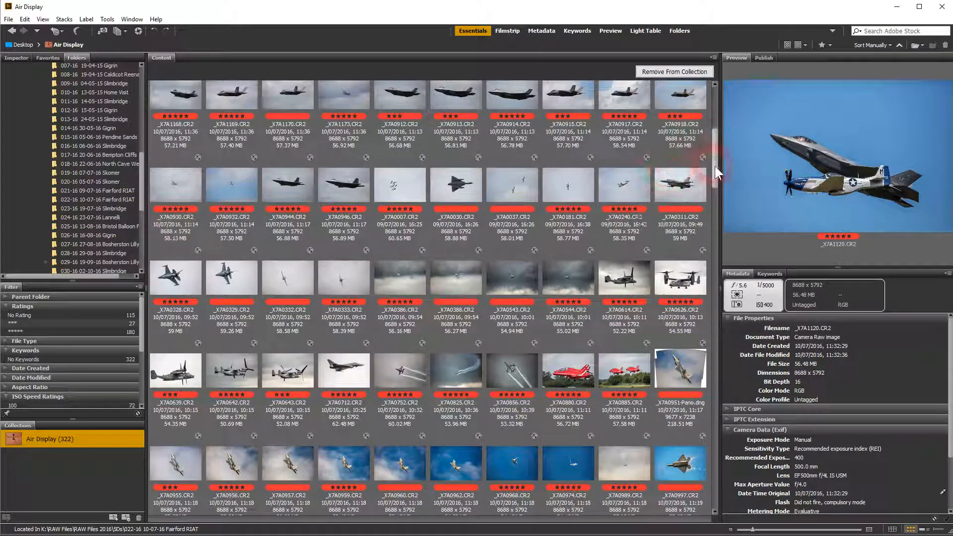
pyautogui.moveTo(715, 165); pyautogui.dragTo(714, 109)
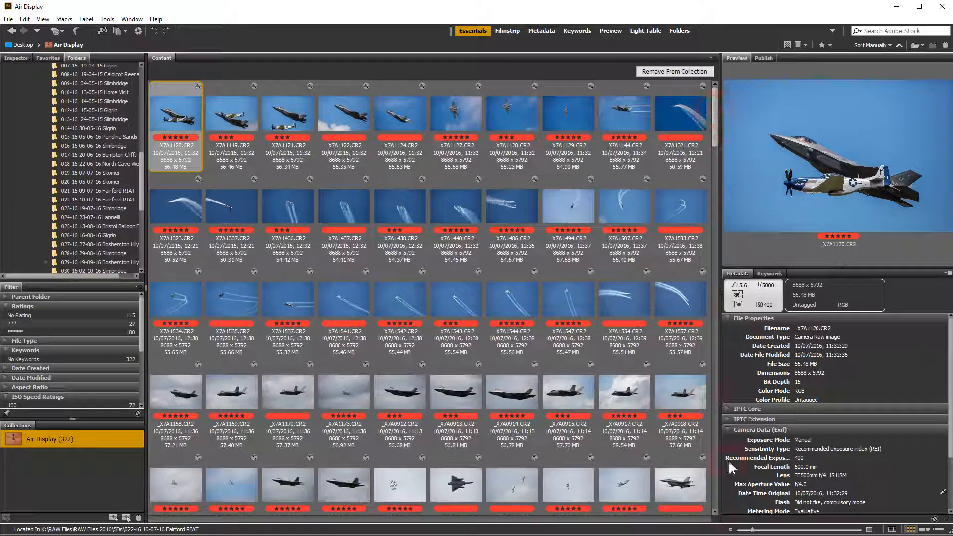
pyautogui.click(182, 199)
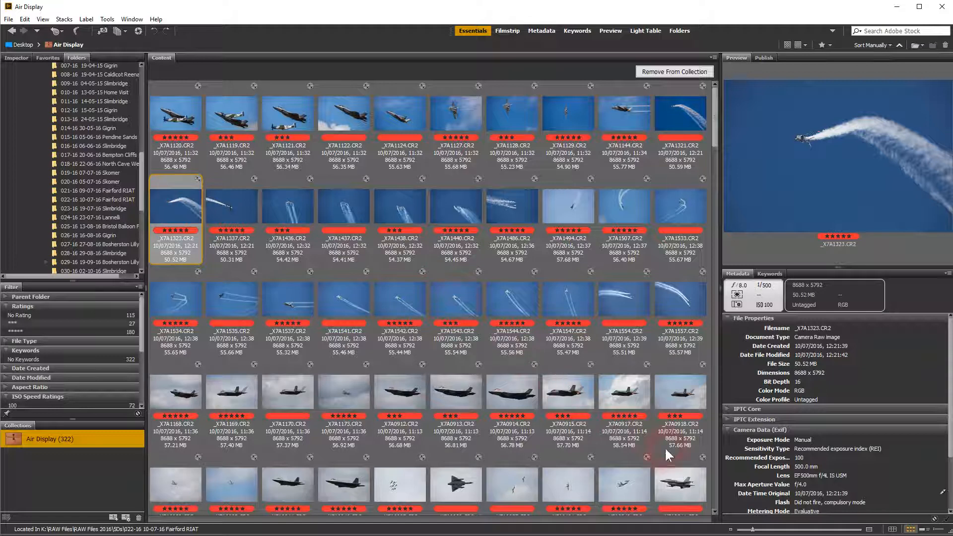
pyautogui.keyDown('shift'); pyautogui.click(678, 484); pyautogui.keyUp('shift')
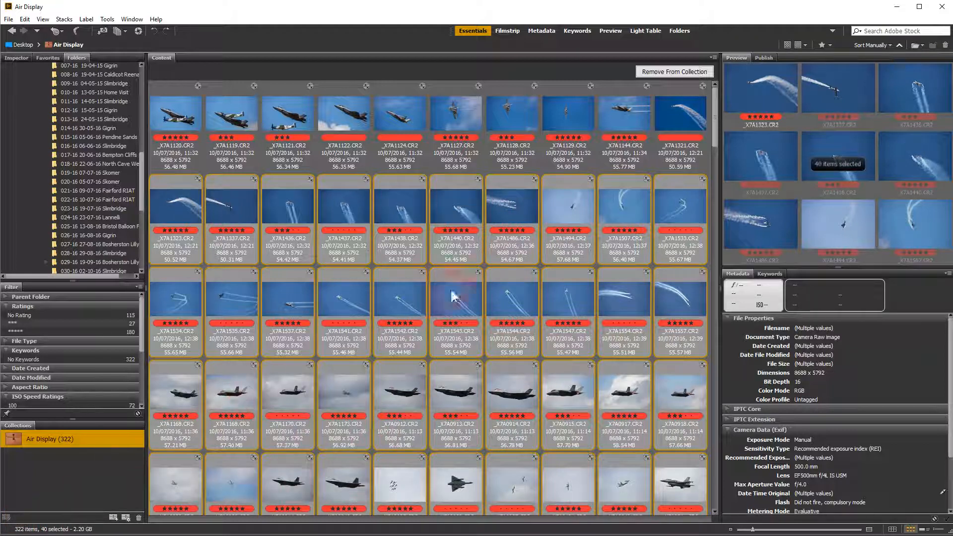
pyautogui.rightClick(504, 301)
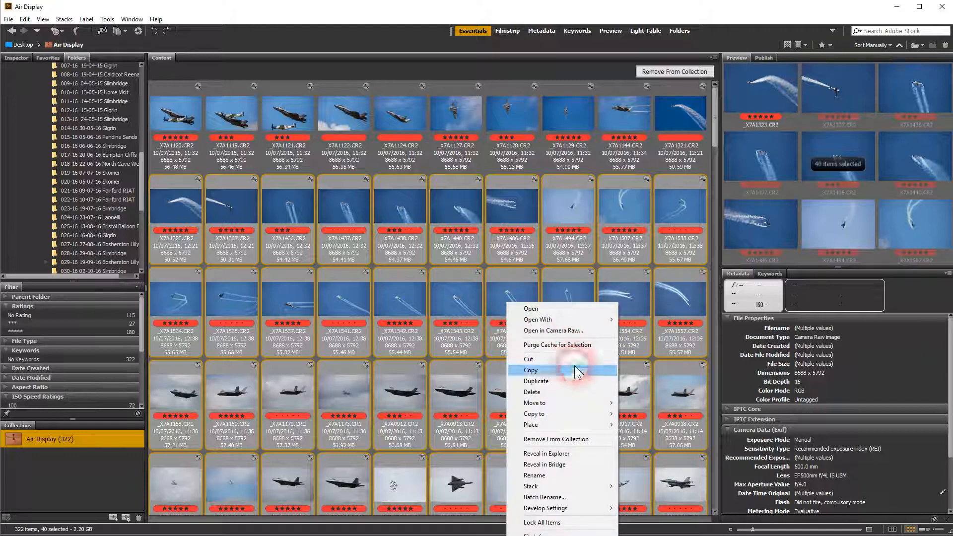
pyautogui.moveTo(580, 504)
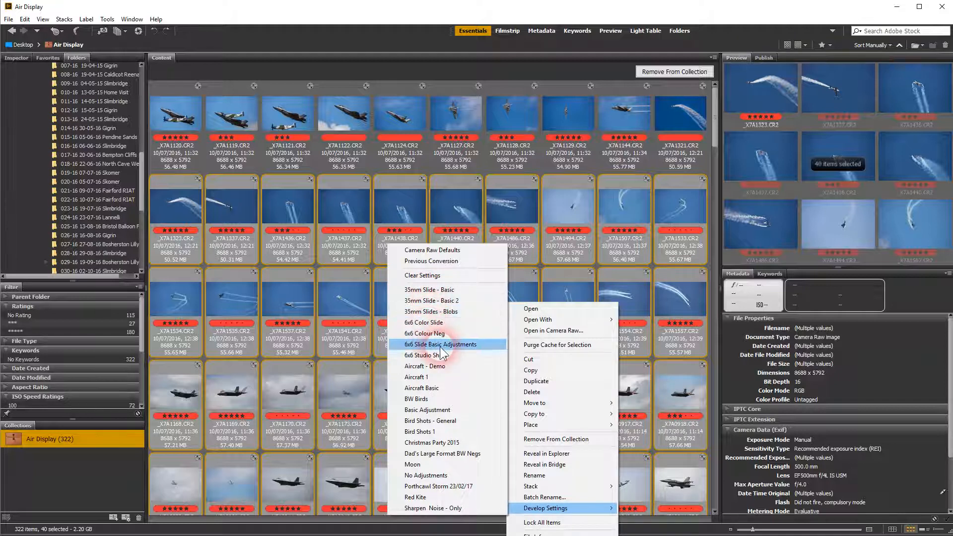
pyautogui.click(410, 367)
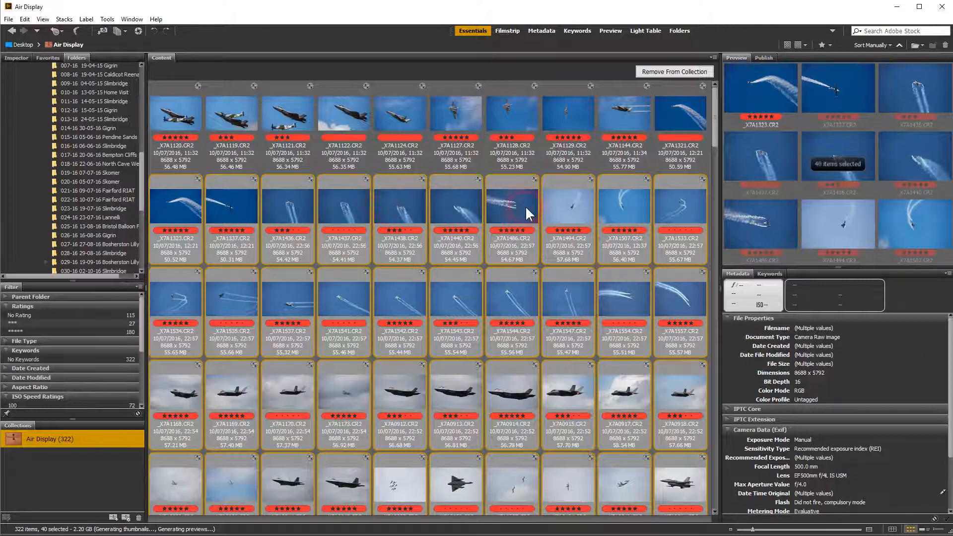
# Step: Open the ten images from _X7A1323.CR2 through _X7A1533.CR2 in Camera Raw
pyautogui.click(187, 209)
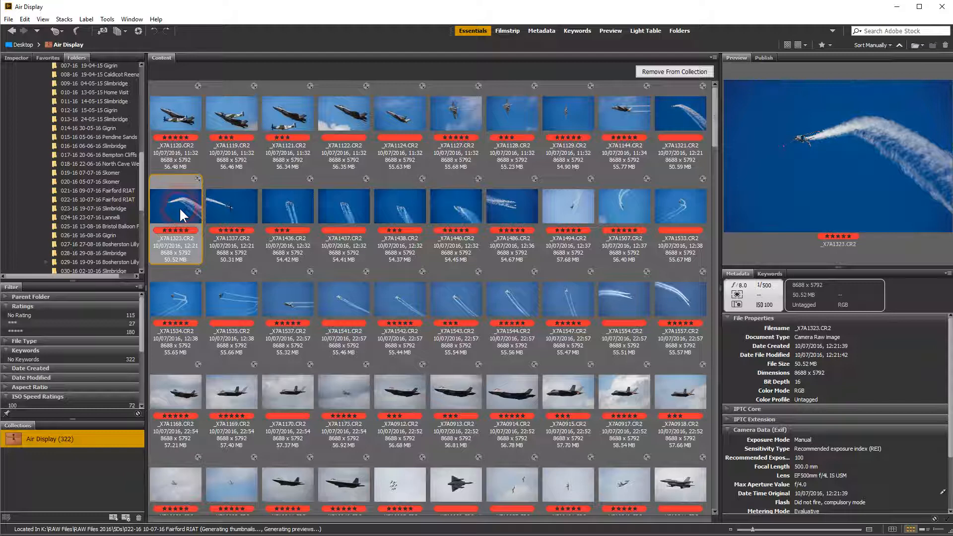
pyautogui.keyDown('shift'); pyautogui.click(680, 202); pyautogui.keyUp('shift')
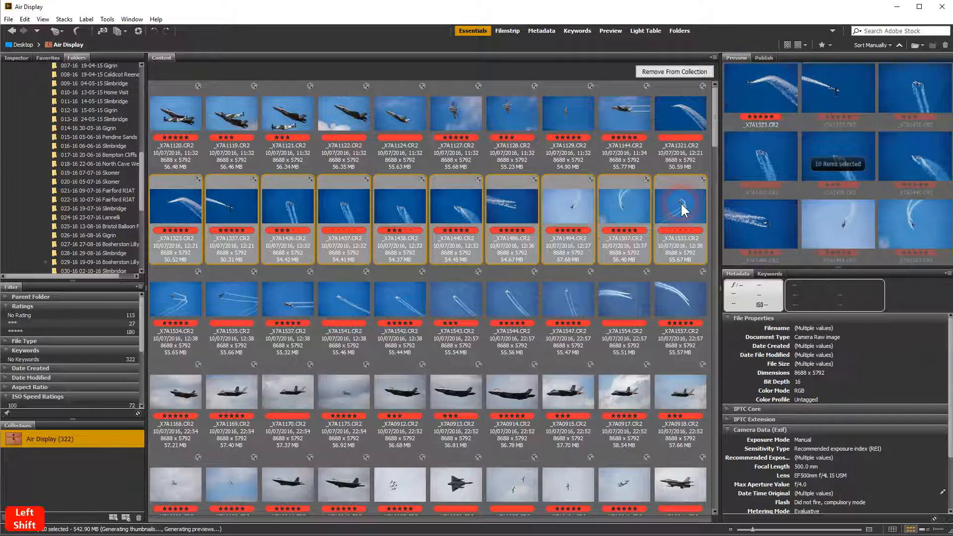
pyautogui.hotkey('ctrl', 'r')
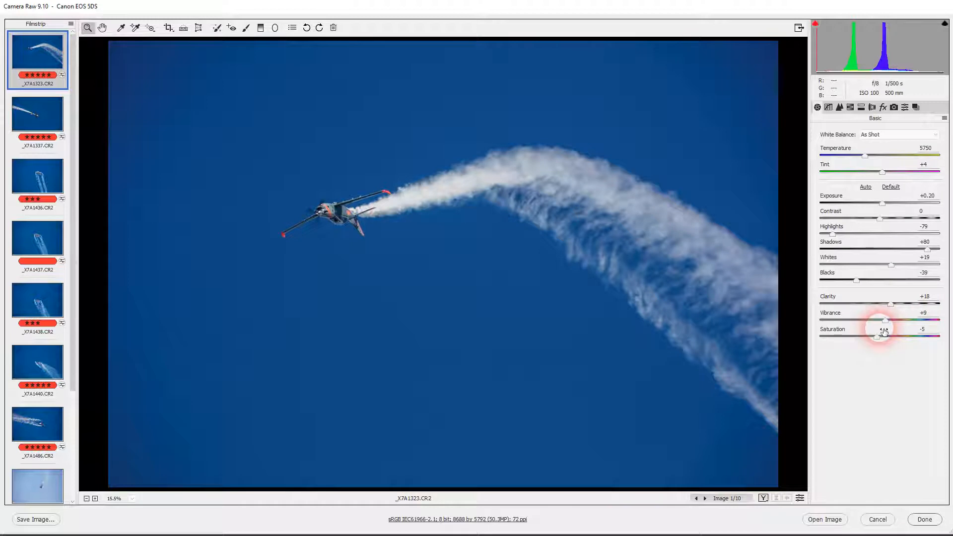
# Step: Check the basic settings of _X7A1323.CR2, _X7A1337.CR2 and _X7A1436.CR2, and the sharpening and noise reduction of _X7A1436.CR2
pyautogui.click(905, 111)
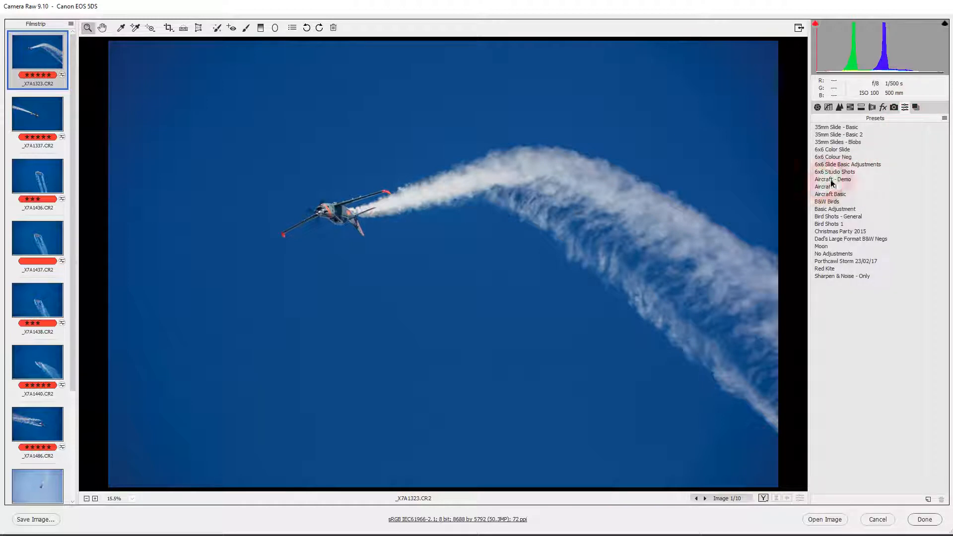
pyautogui.click(818, 108)
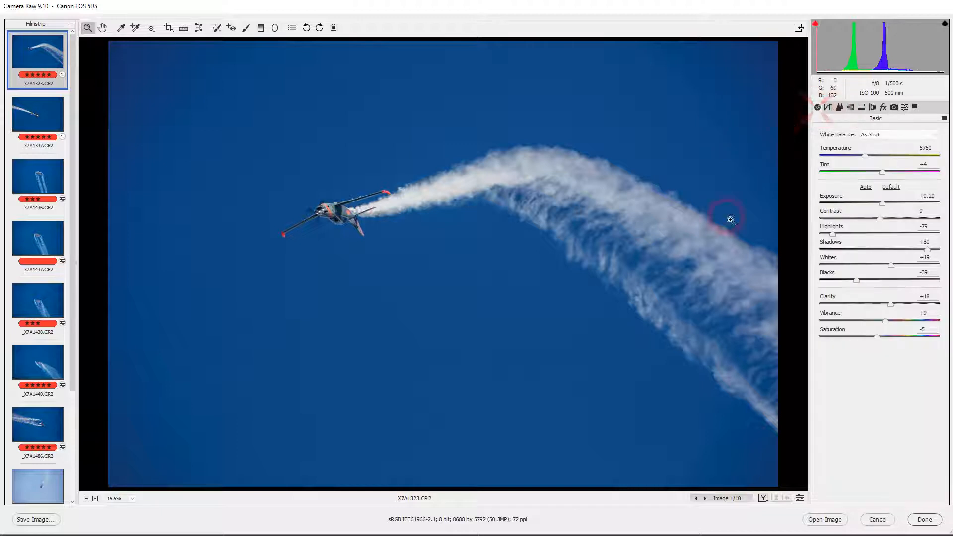
pyautogui.click(51, 109)
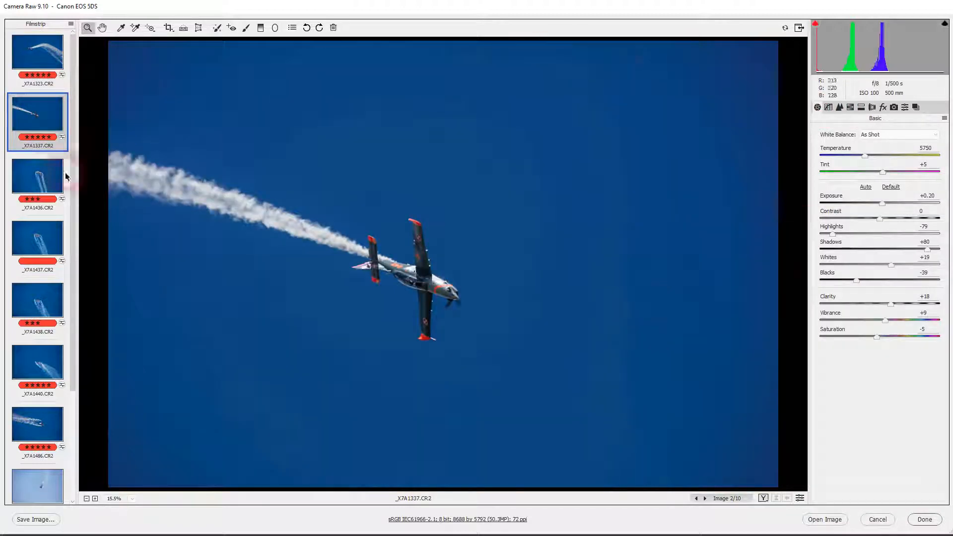
pyautogui.click(44, 209)
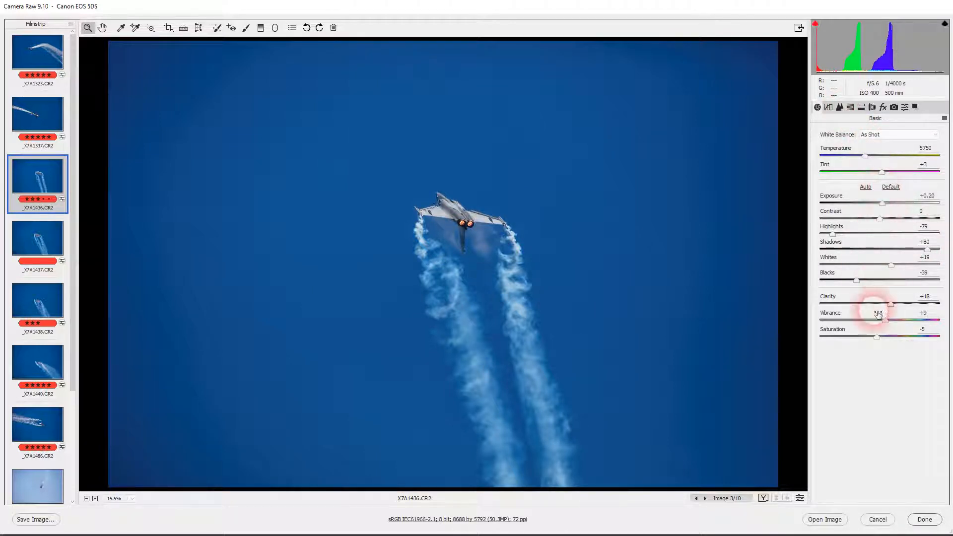
pyautogui.click(839, 107)
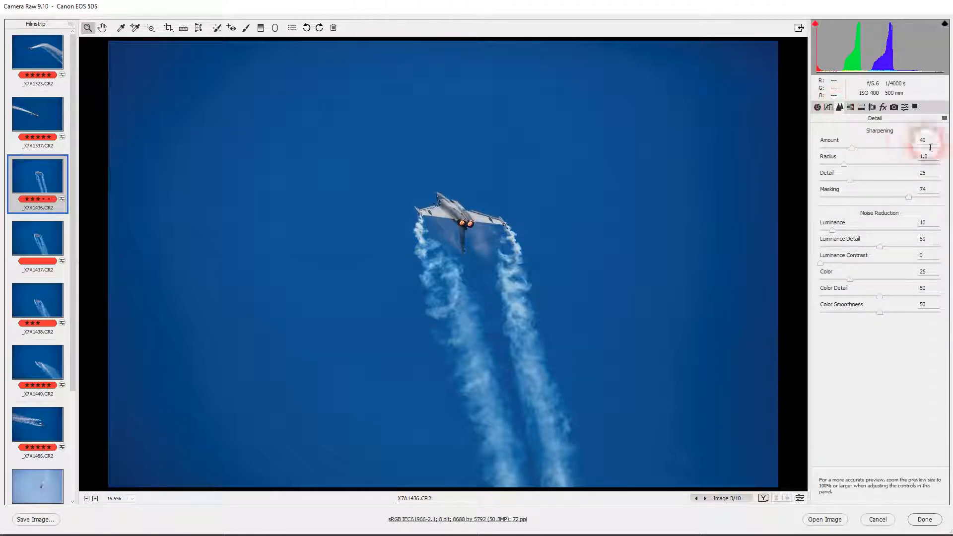
pyautogui.click(818, 108)
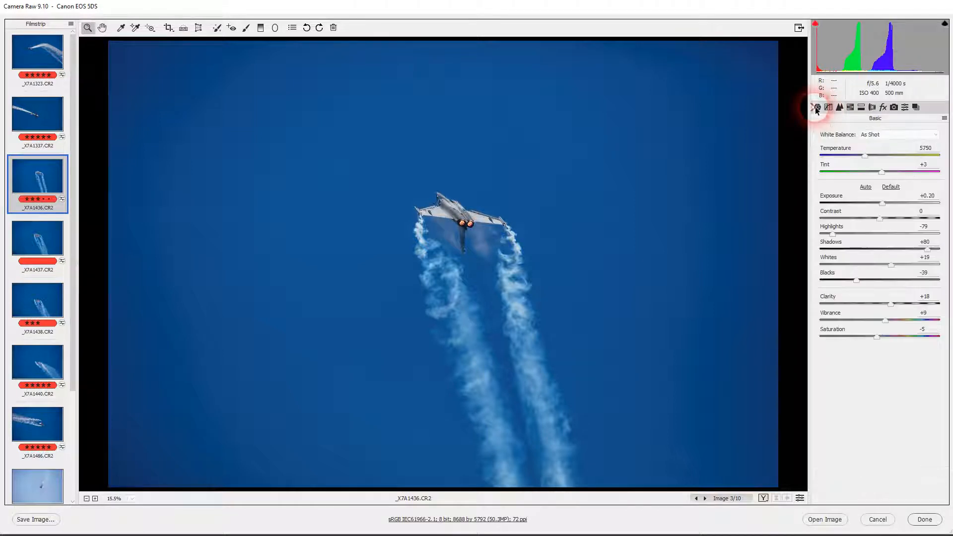
# Step: Set the exposure of _X7A1436.CR2 to +0.30 and select all ten open images
pyautogui.click(882, 202)
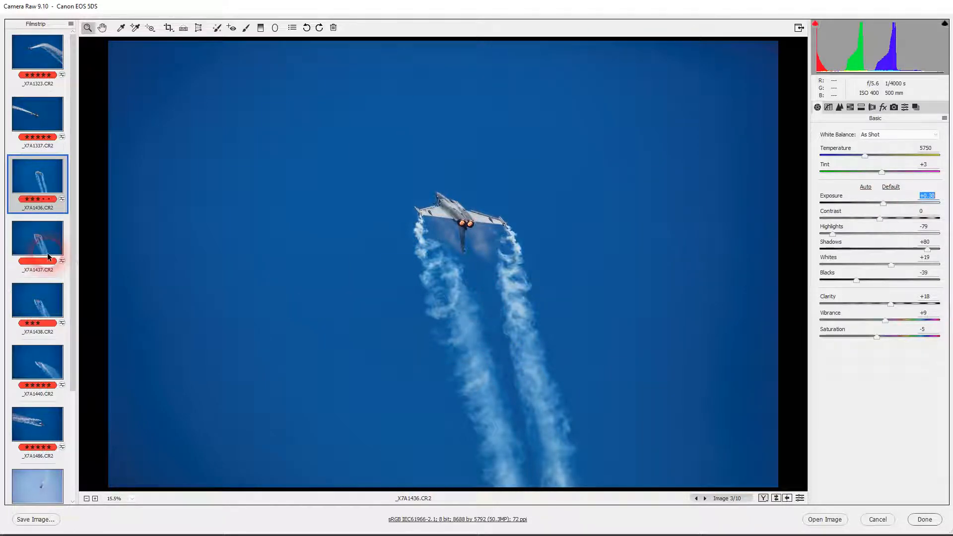
pyautogui.click(43, 186)
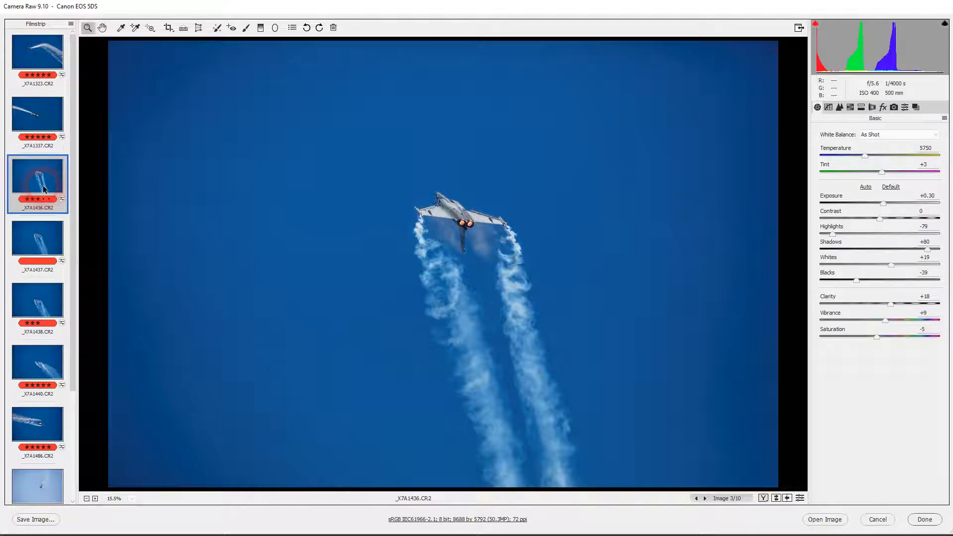
pyautogui.hotkey('ctrl', 'a')
pyautogui.click(872, 393)
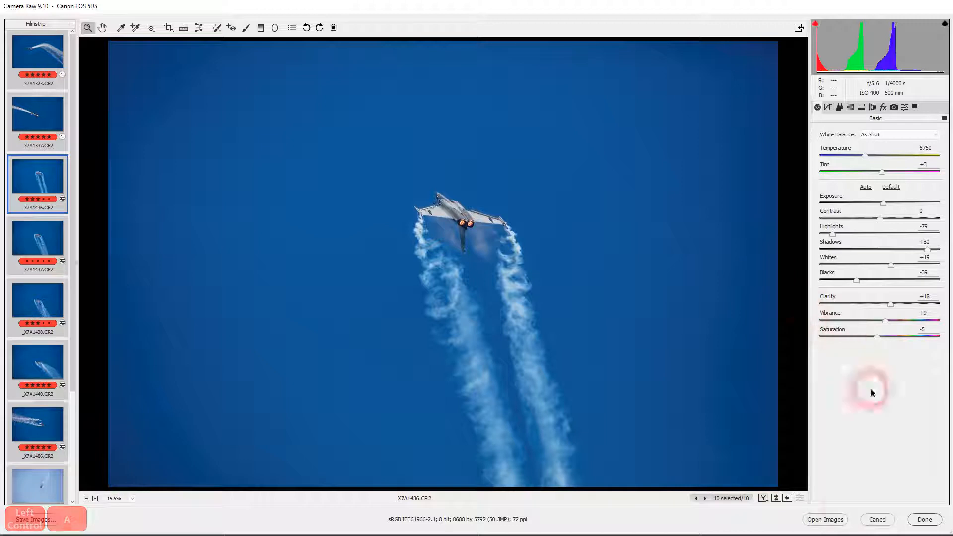